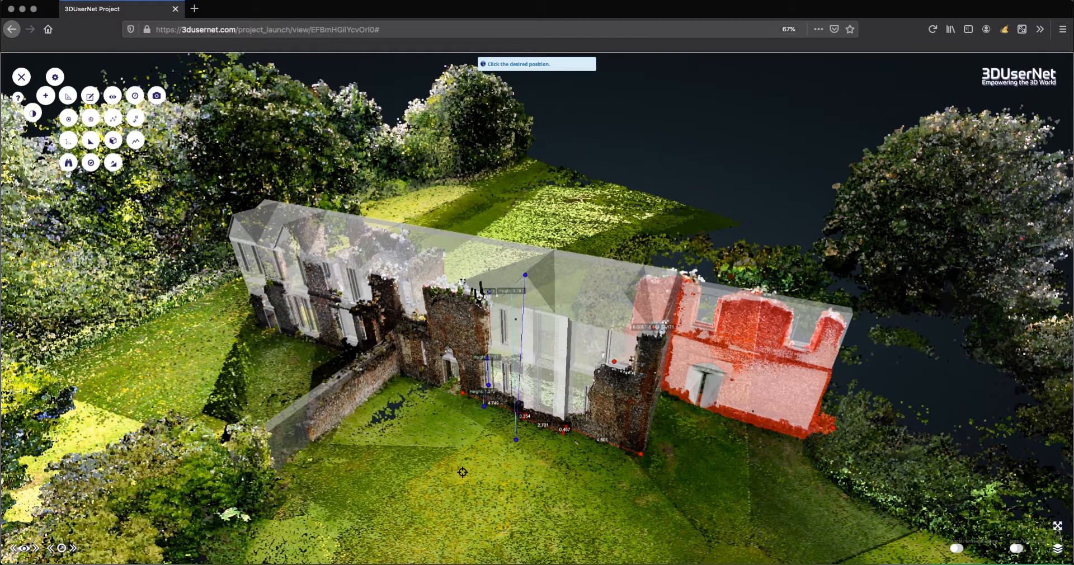
Place a human model on the lawn in front of the ruined facade, naming it Male_01_view with gender Adult Male.
{"action": "left_click", "coordinate": [462, 473]}
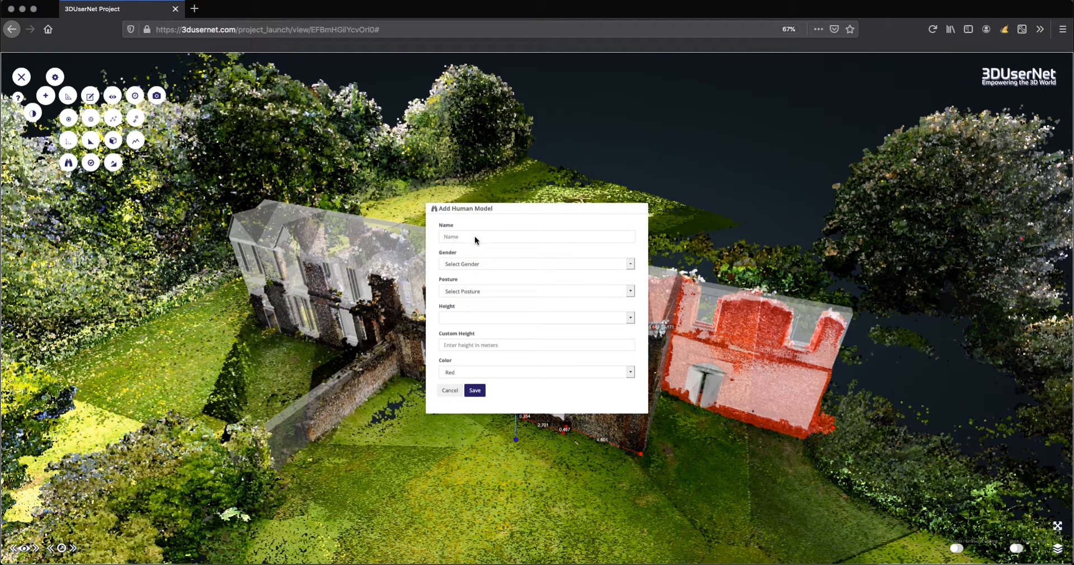
{"action": "left_click", "coordinate": [475, 236]}
{"action": "type", "text": "Male_01_"}
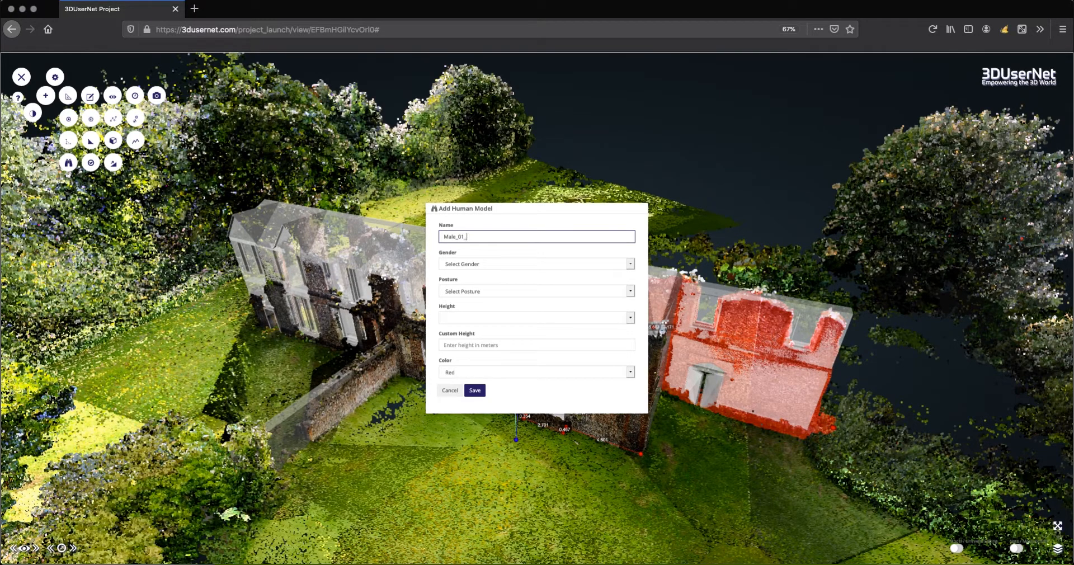
{"action": "type", "text": "view"}
{"action": "left_click", "coordinate": [542, 264]}
{"action": "left_click", "coordinate": [500, 270]}
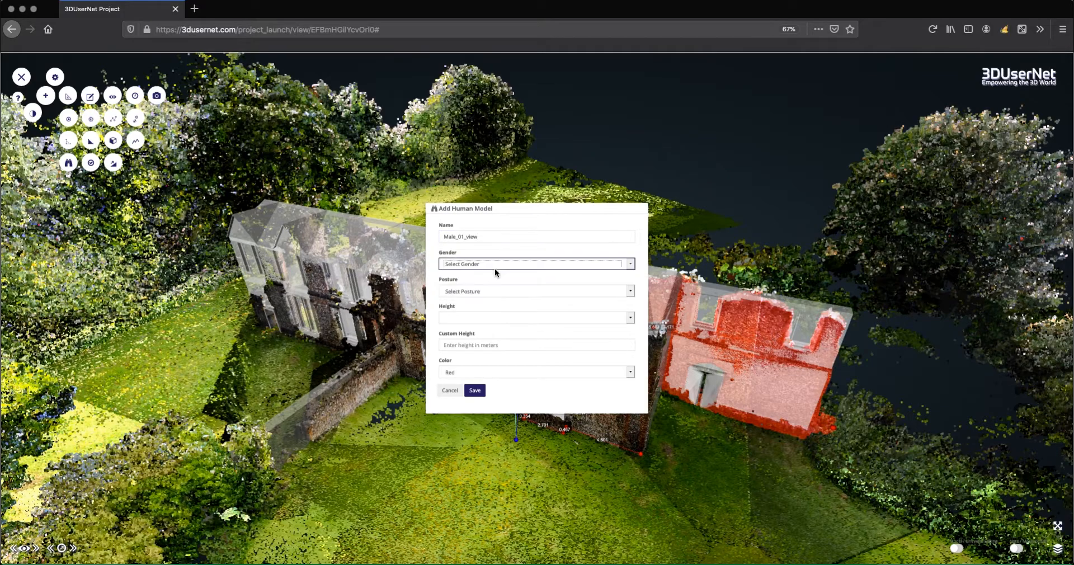
Give the male human model a Standing posture and the Average (1.74m / 5ft 8.5 inches) height, and save it.
{"action": "left_click", "coordinate": [471, 291]}
{"action": "left_click", "coordinate": [467, 295]}
{"action": "left_click", "coordinate": [493, 320]}
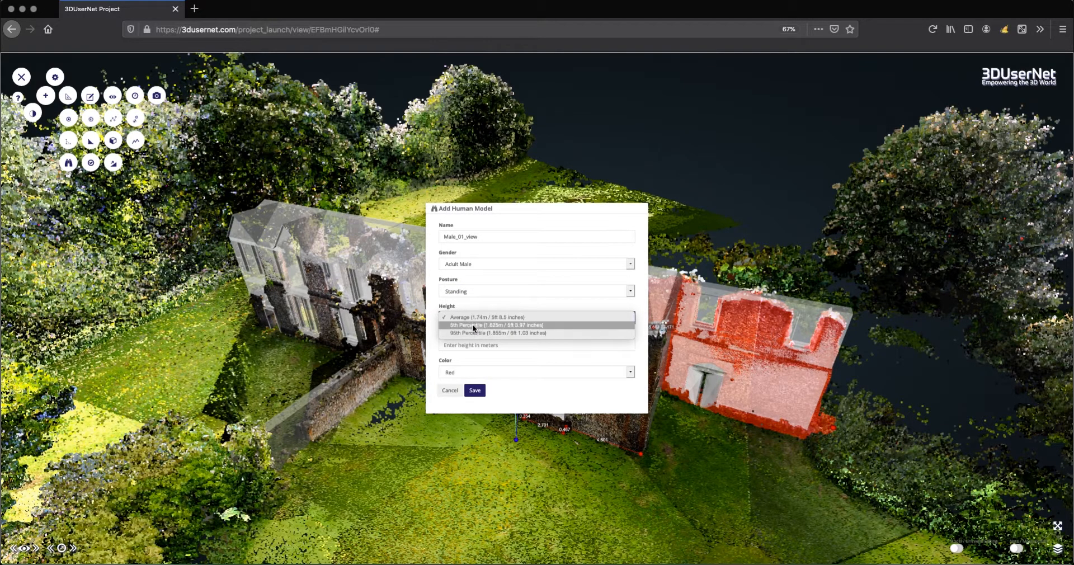
{"action": "left_click", "coordinate": [476, 318]}
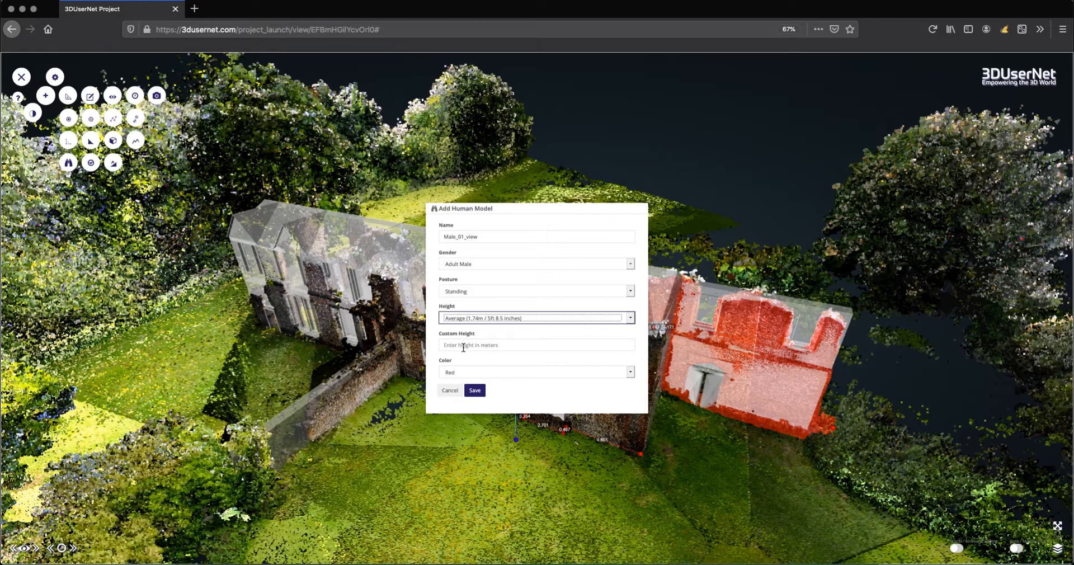
{"action": "left_click", "coordinate": [476, 374]}
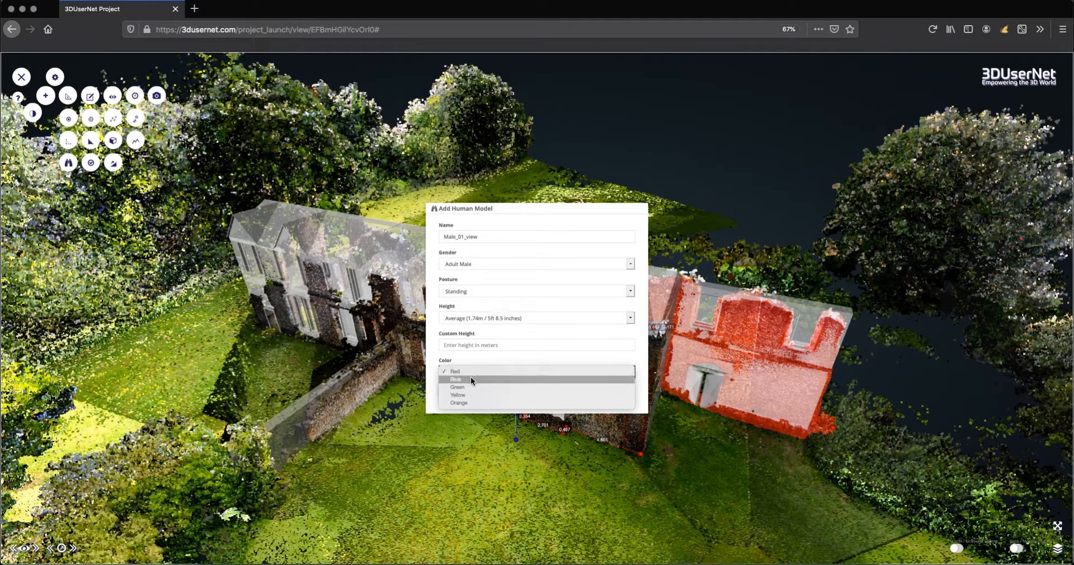
{"action": "key", "text": "Escape"}
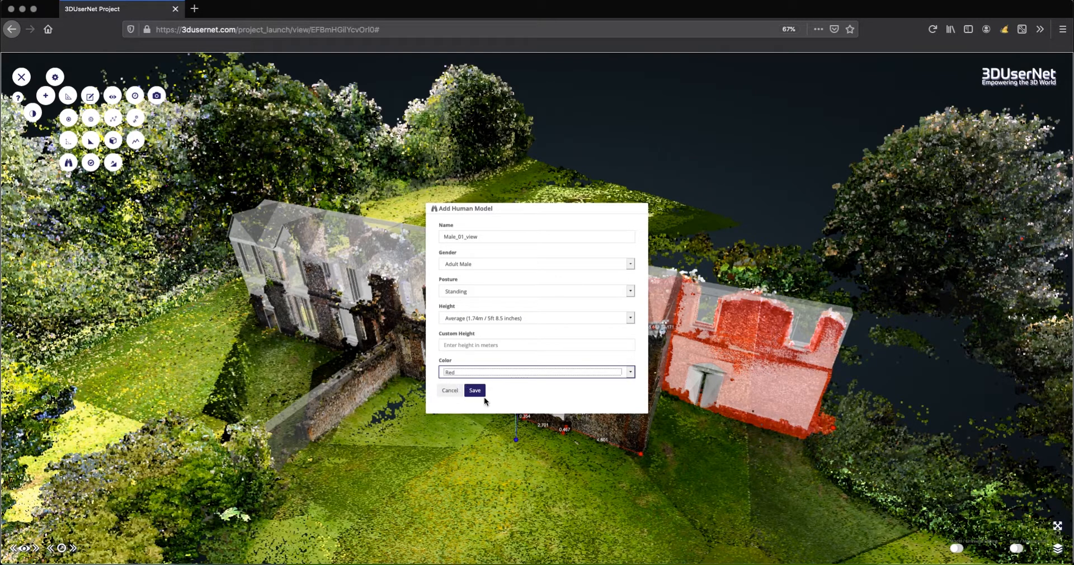
{"action": "left_click", "coordinate": [476, 391]}
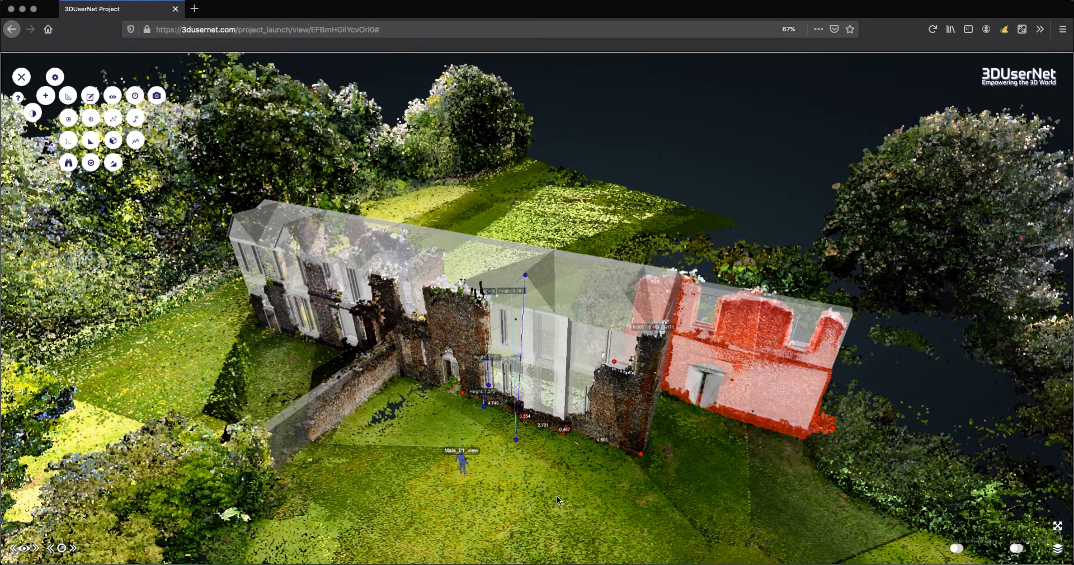
Look at the Male_01_view figure up close, and examine the ruin and garden wall from its eye-level viewpoint.
{"action": "left_click_drag", "start_coordinate": [530, 503], "coordinate": [521, 499]}
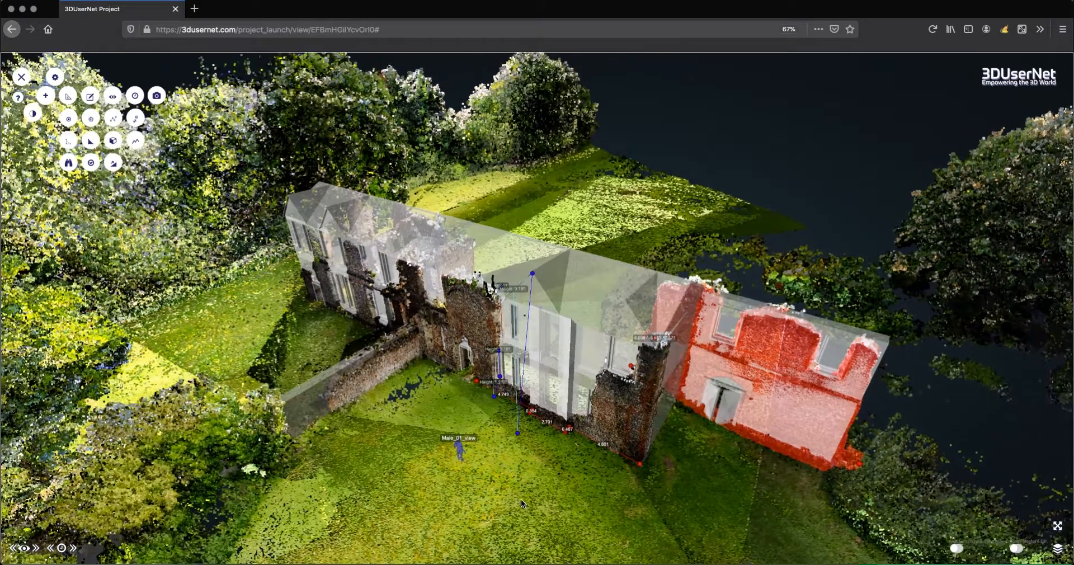
{"action": "double_click", "coordinate": [471, 469]}
{"action": "right_click_drag", "start_coordinate": [402, 278], "coordinate": [408, 304]}
{"action": "left_click_drag", "start_coordinate": [353, 328], "coordinate": [386, 311]}
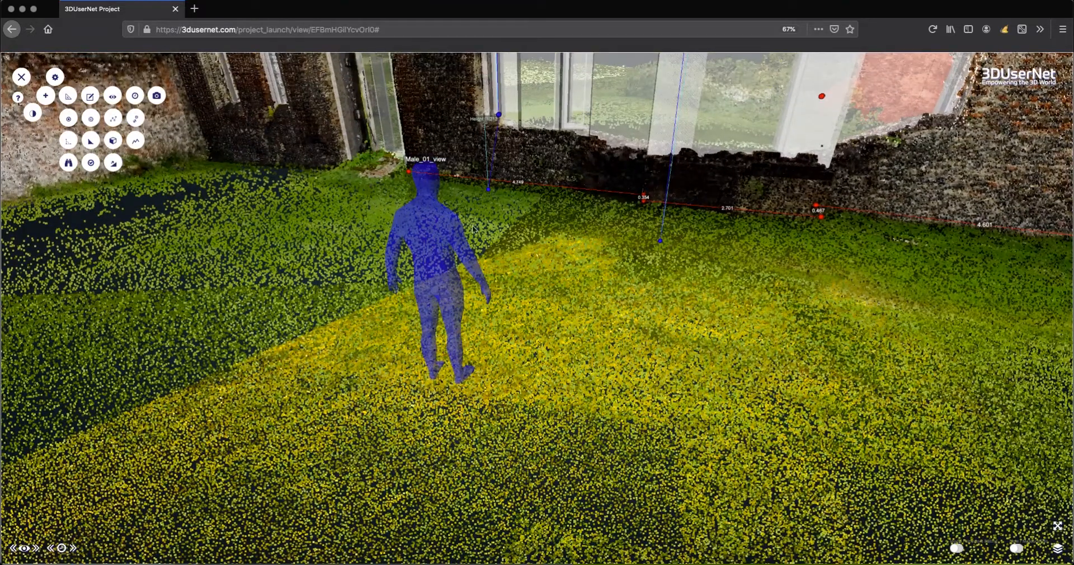
{"action": "left_click", "coordinate": [427, 219]}
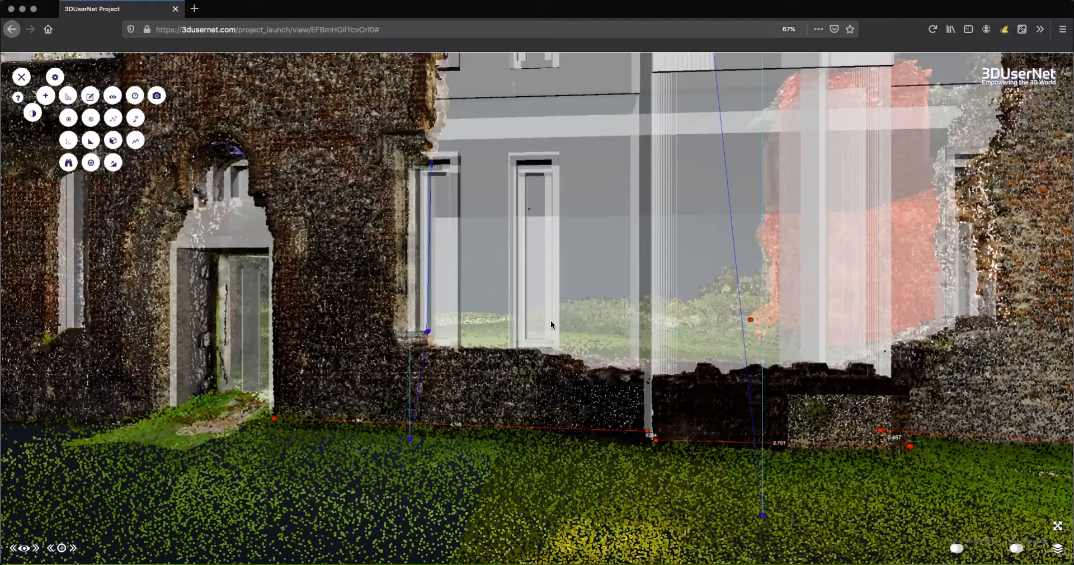
{"action": "left_click_drag", "start_coordinate": [637, 334], "coordinate": [637, 334]}
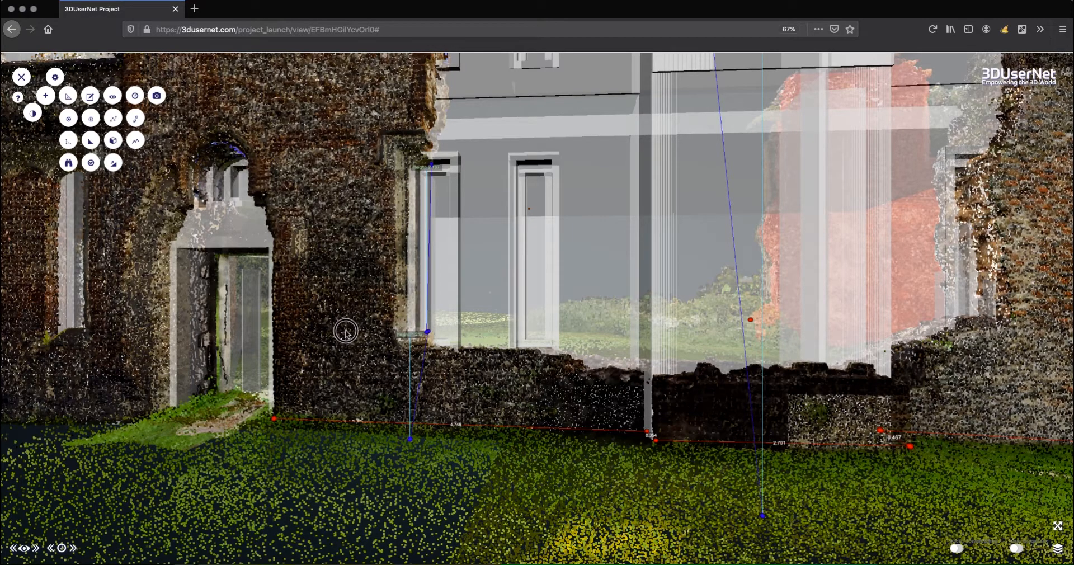
{"action": "left_click_drag", "start_coordinate": [615, 407], "coordinate": [566, 407]}
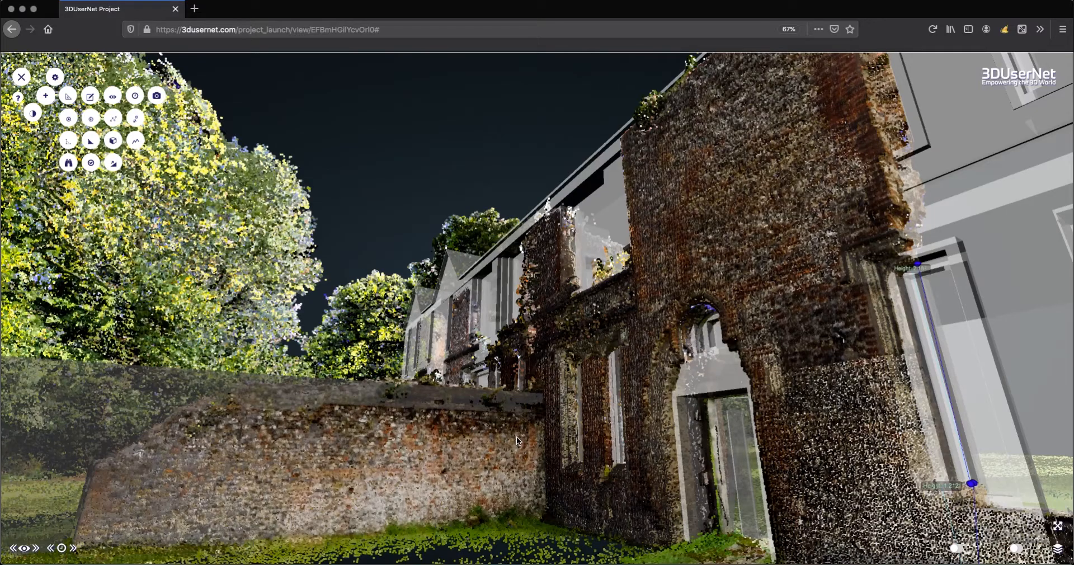
{"action": "left_click_drag", "start_coordinate": [394, 439], "coordinate": [414, 454]}
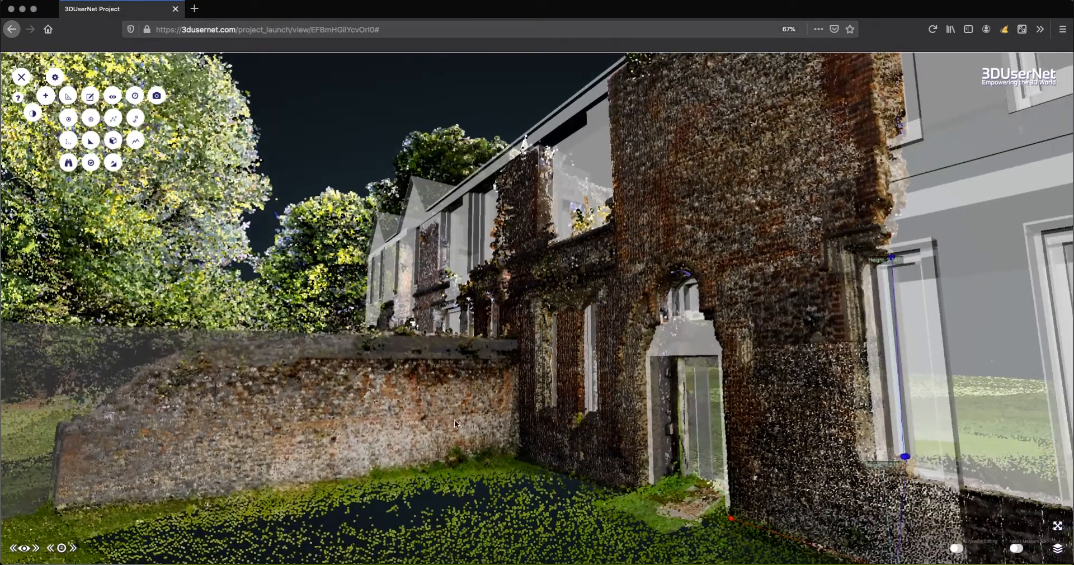
Leave the eye-level viewpoint and bring the male figure and its surrounding lawn back into an elevated overview.
{"action": "scroll", "coordinate": [343, 359], "scroll_direction": "up", "scroll_amount": 3}
{"action": "left_click_drag", "start_coordinate": [296, 349], "coordinate": [359, 400]}
{"action": "left_click_drag", "start_coordinate": [301, 303], "coordinate": [442, 337]}
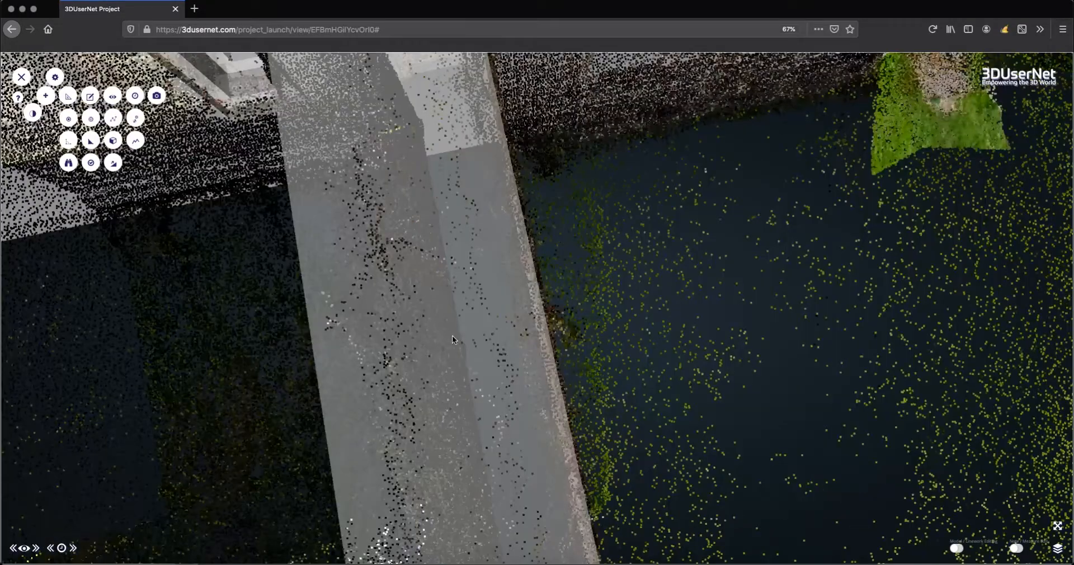
{"action": "scroll", "coordinate": [453, 337], "scroll_direction": "up", "scroll_amount": 3}
{"action": "scroll", "coordinate": [453, 337], "scroll_direction": "down", "scroll_amount": 8}
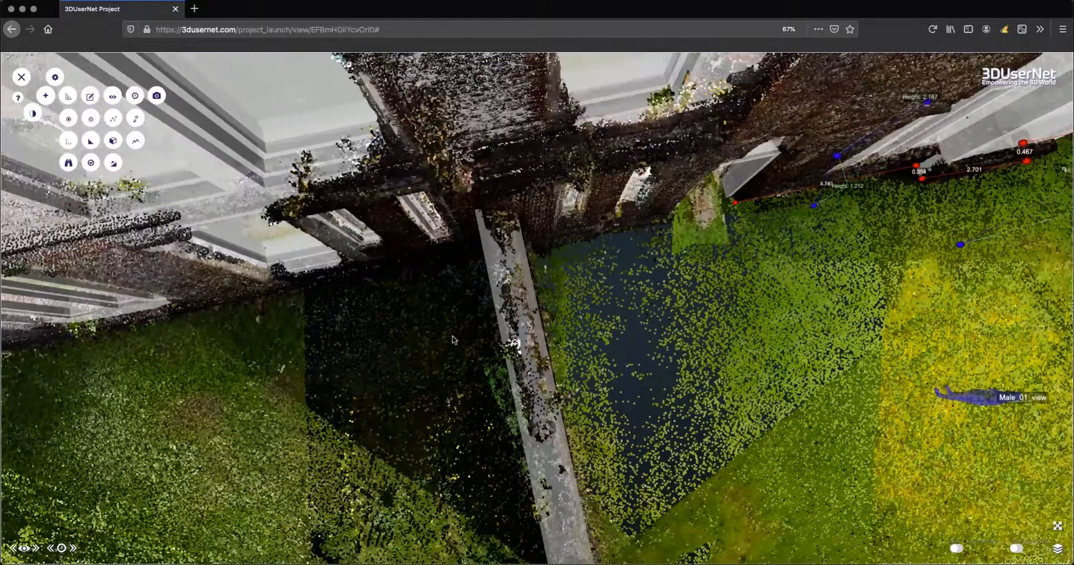
{"action": "left_click_drag", "start_coordinate": [454, 339], "coordinate": [525, 272]}
{"action": "right_click_drag", "start_coordinate": [724, 391], "coordinate": [635, 360]}
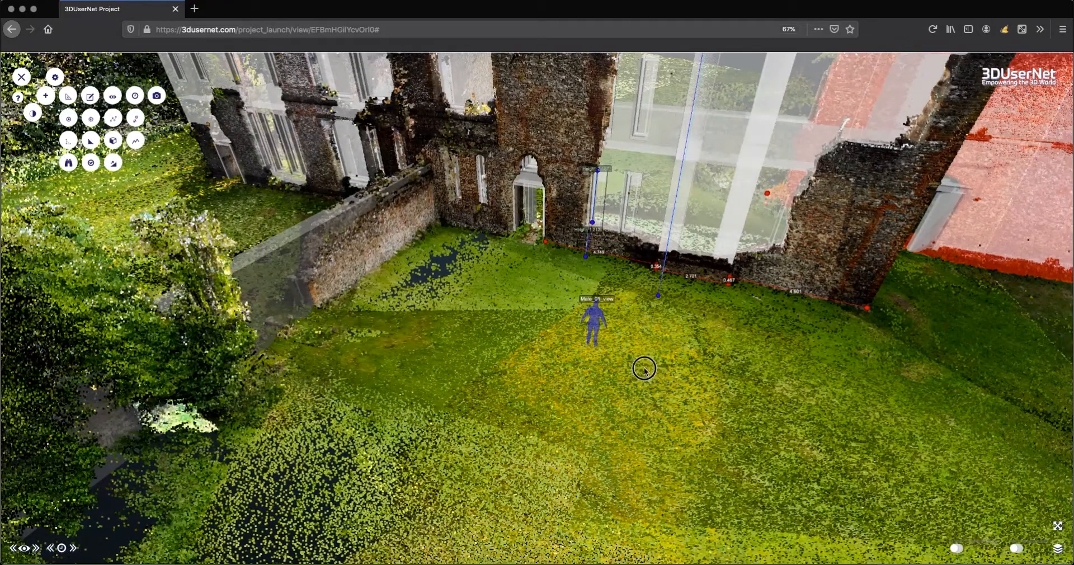
{"action": "left_click_drag", "start_coordinate": [645, 368], "coordinate": [638, 367]}
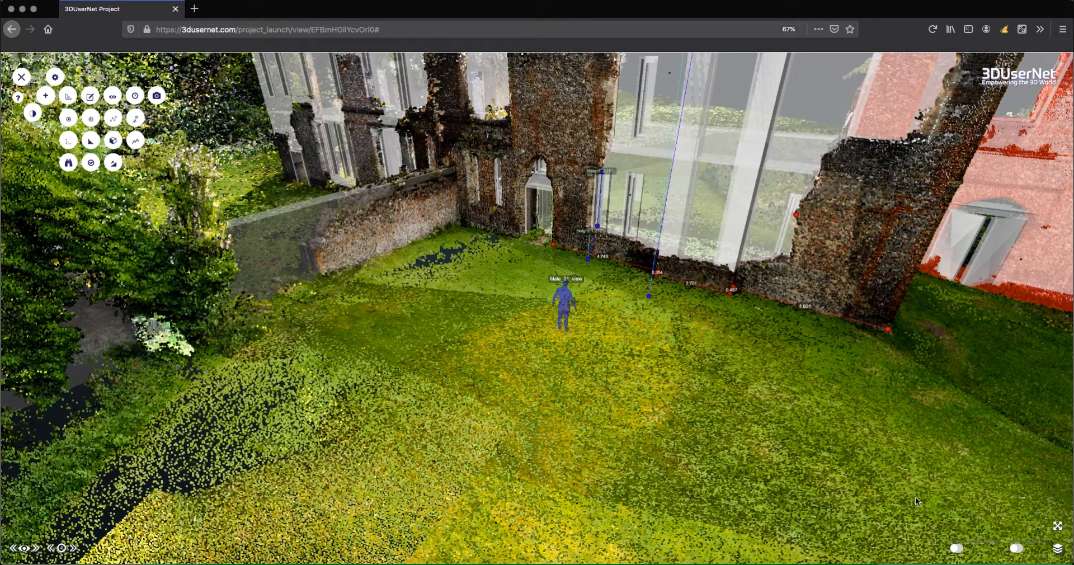
Enable object transformation and move the Male_01_view figure along two horizontal axes to a spot farther from the ruined facade.
{"action": "left_click", "coordinate": [957, 549]}
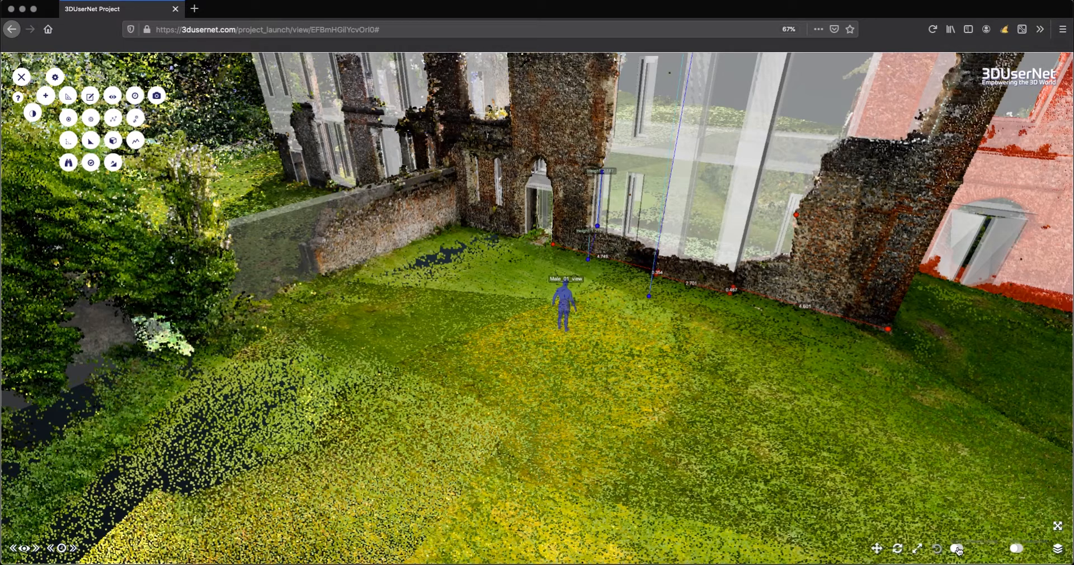
{"action": "left_click", "coordinate": [567, 299]}
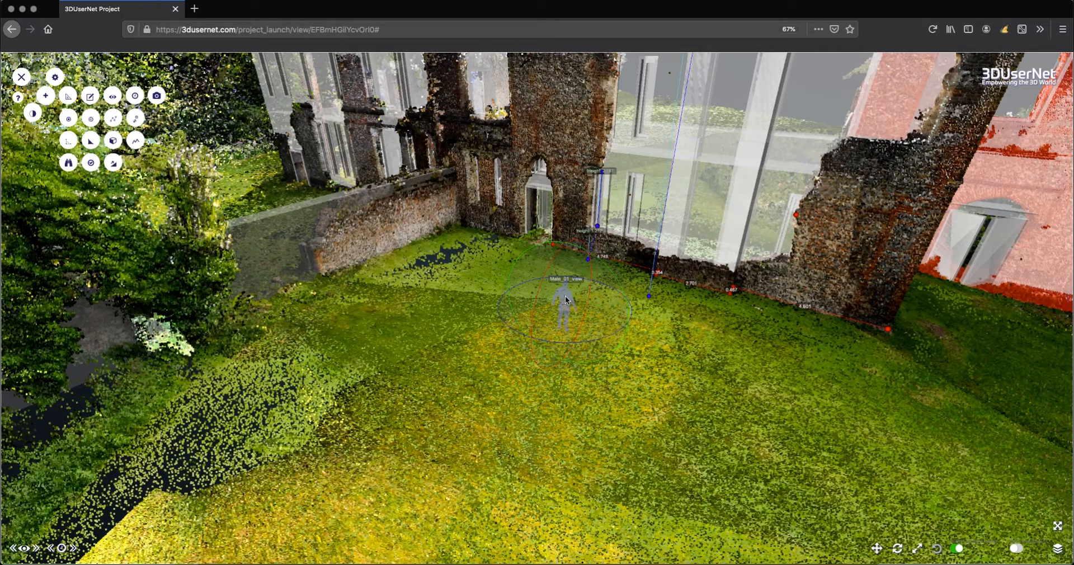
{"action": "left_click", "coordinate": [564, 298]}
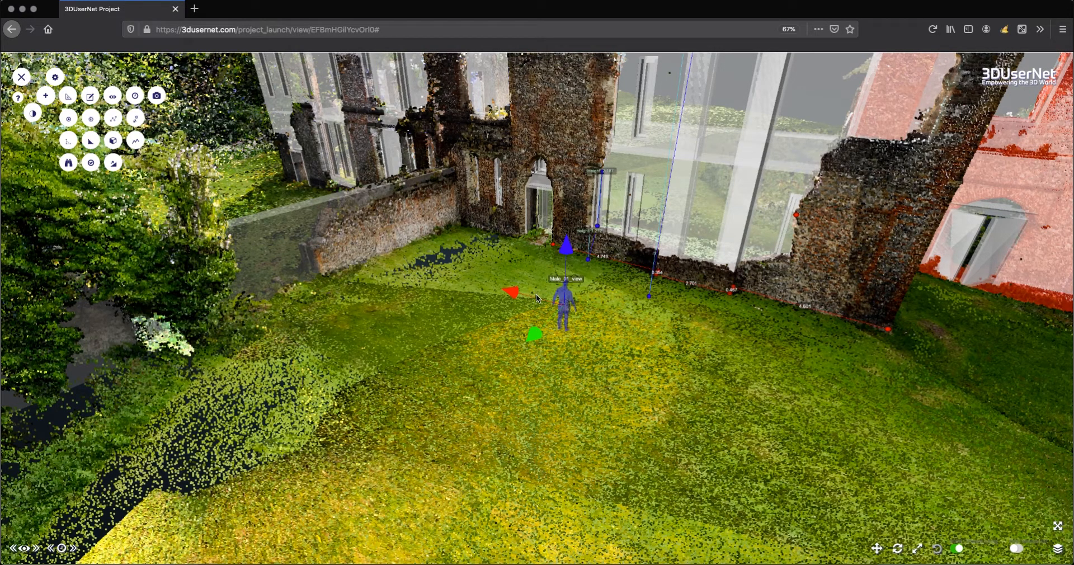
{"action": "left_click_drag", "start_coordinate": [535, 335], "coordinate": [509, 347]}
{"action": "left_click_drag", "start_coordinate": [502, 305], "coordinate": [523, 322]}
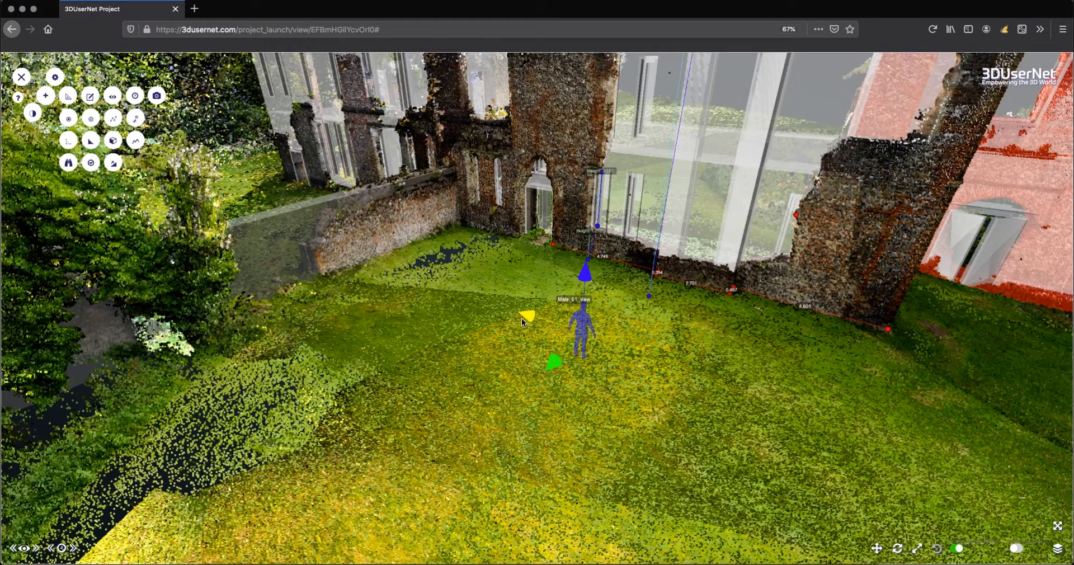
Rotate the Male_01_view figure about its vertical axis, and turn object transformation off.
{"action": "left_click", "coordinate": [534, 345]}
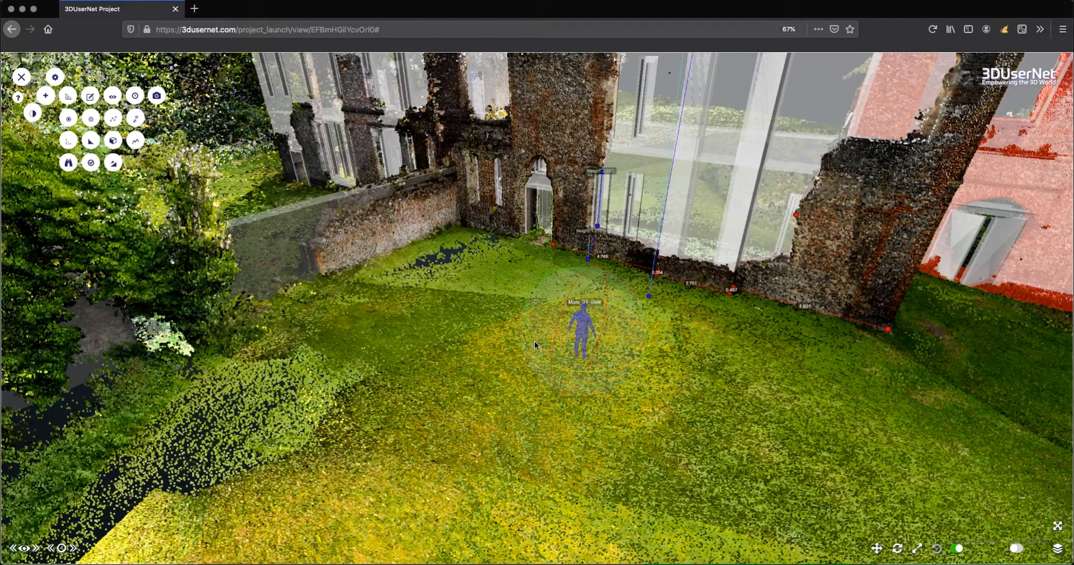
{"action": "left_click_drag", "start_coordinate": [519, 345], "coordinate": [579, 384]}
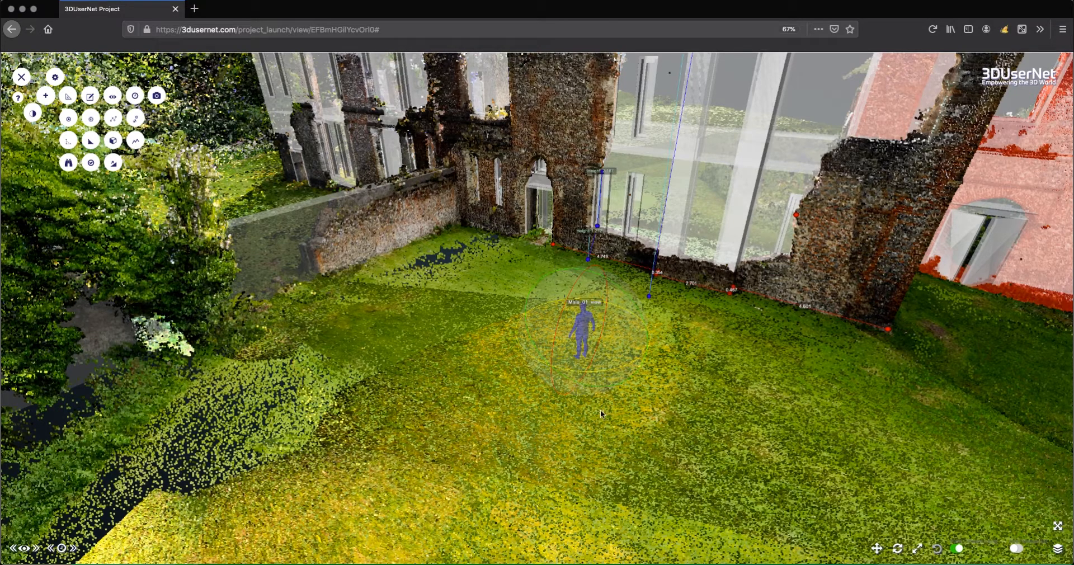
{"action": "left_click", "coordinate": [958, 550]}
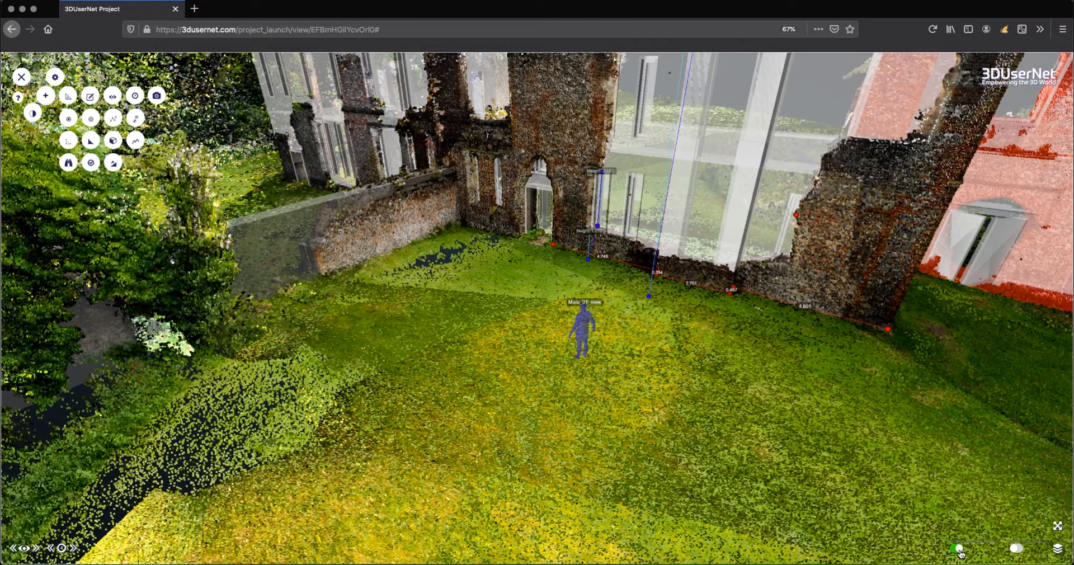
Examine the garden wall and ruin from the repositioned male figure's eye-level viewpoint.
{"action": "left_click", "coordinate": [586, 324]}
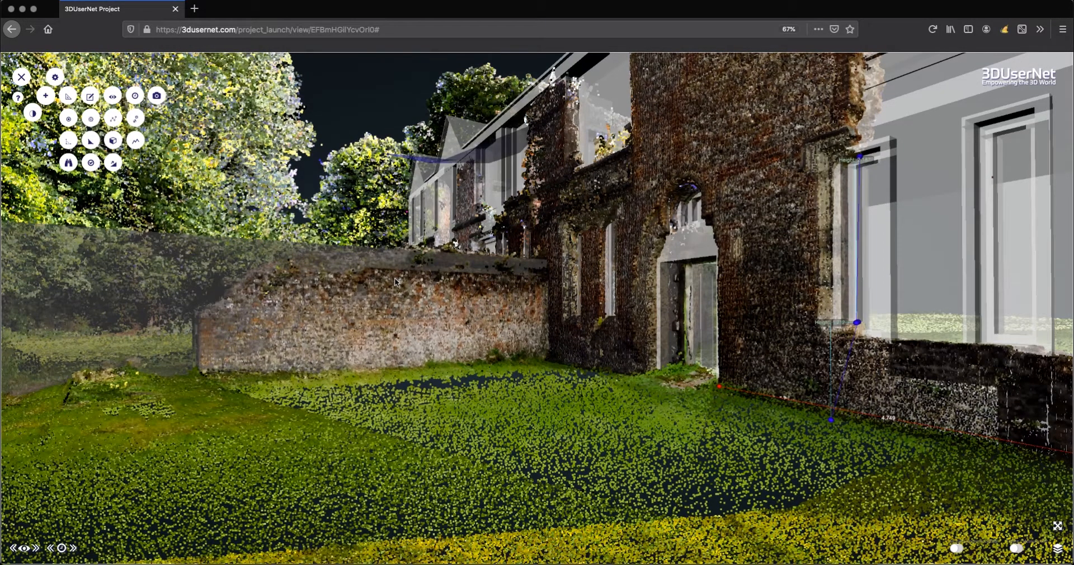
{"action": "double_click", "coordinate": [395, 279]}
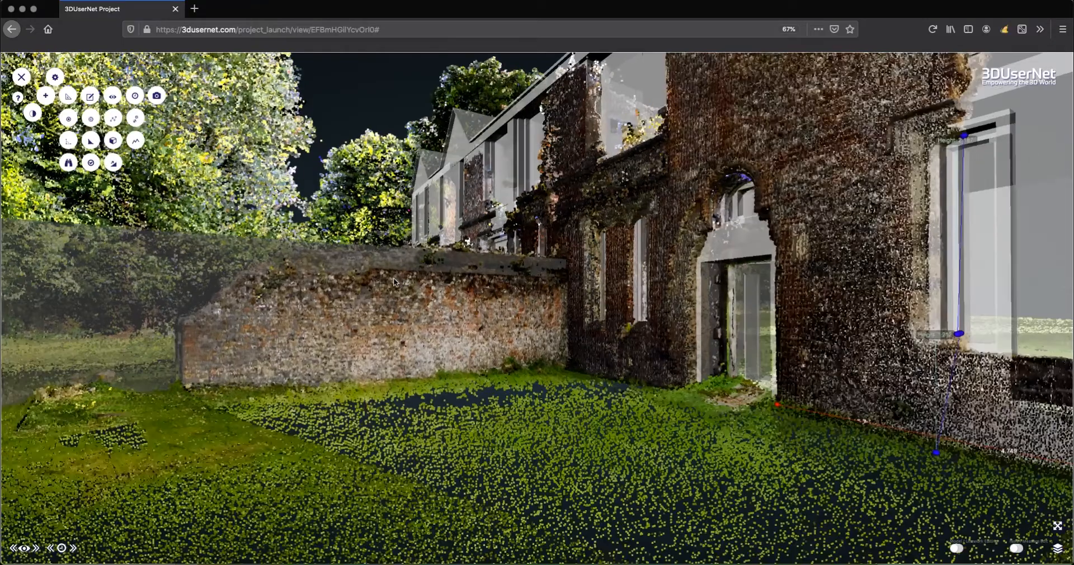
{"action": "left_click_drag", "start_coordinate": [358, 283], "coordinate": [458, 346]}
{"action": "scroll", "coordinate": [460, 328], "scroll_direction": "up", "scroll_amount": 5}
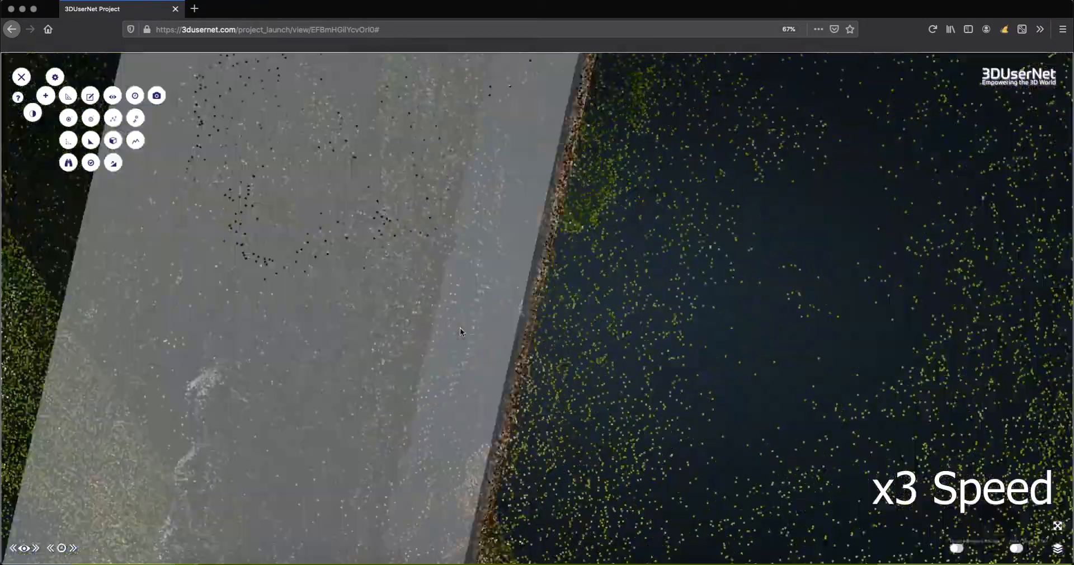
Place a second human model on the lawn on the far side of the garden wall, naming it Female_01_view.
{"action": "scroll", "coordinate": [460, 328], "scroll_direction": "down", "scroll_amount": 10}
{"action": "left_click_drag", "start_coordinate": [296, 323], "coordinate": [399, 333]}
{"action": "right_click_drag", "start_coordinate": [399, 332], "coordinate": [547, 249]}
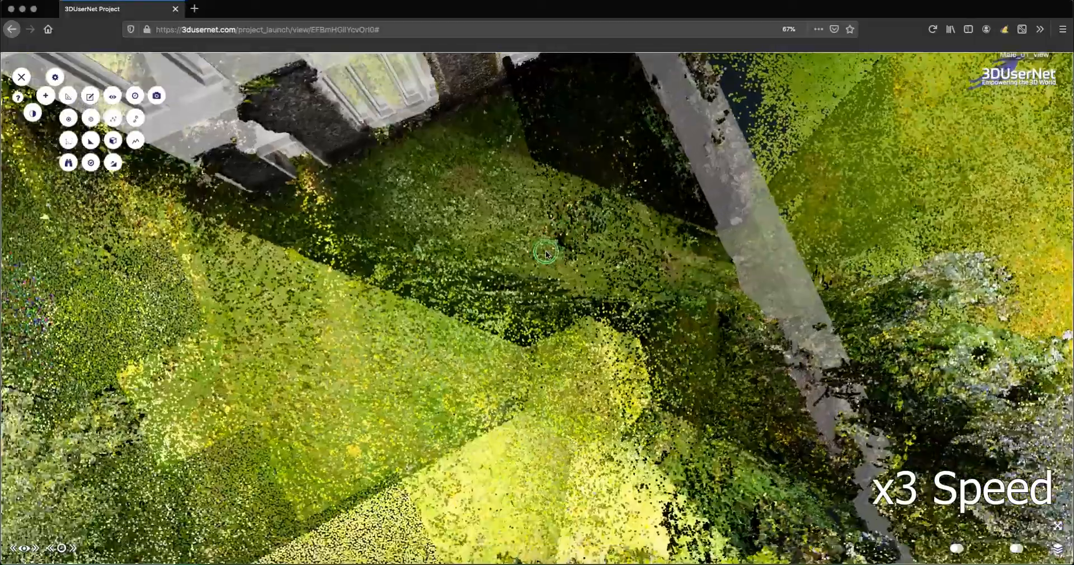
{"action": "left_click_drag", "start_coordinate": [487, 307], "coordinate": [512, 271]}
{"action": "left_click", "coordinate": [70, 163]}
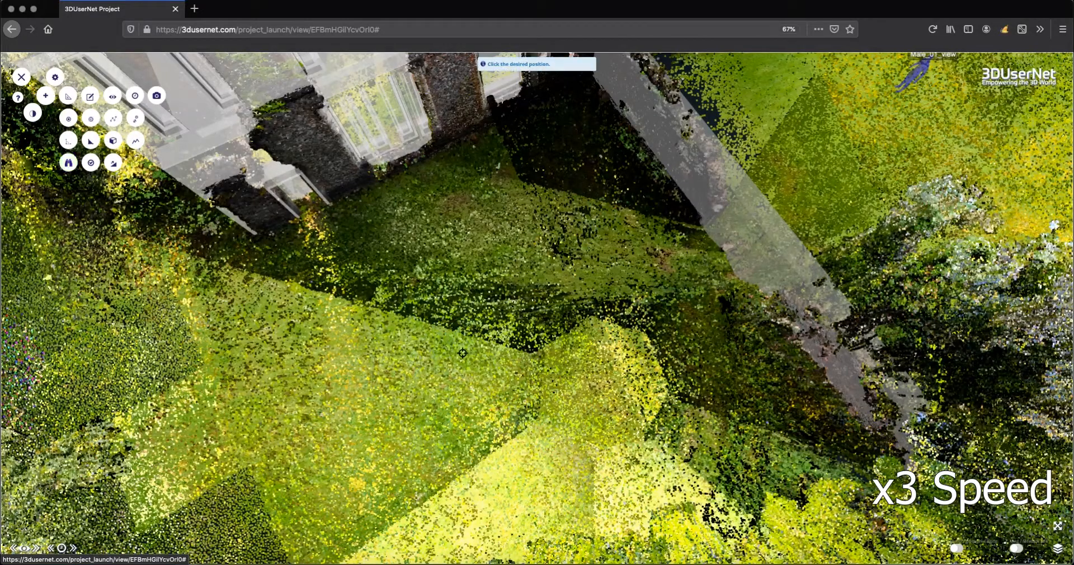
{"action": "left_click", "coordinate": [462, 361]}
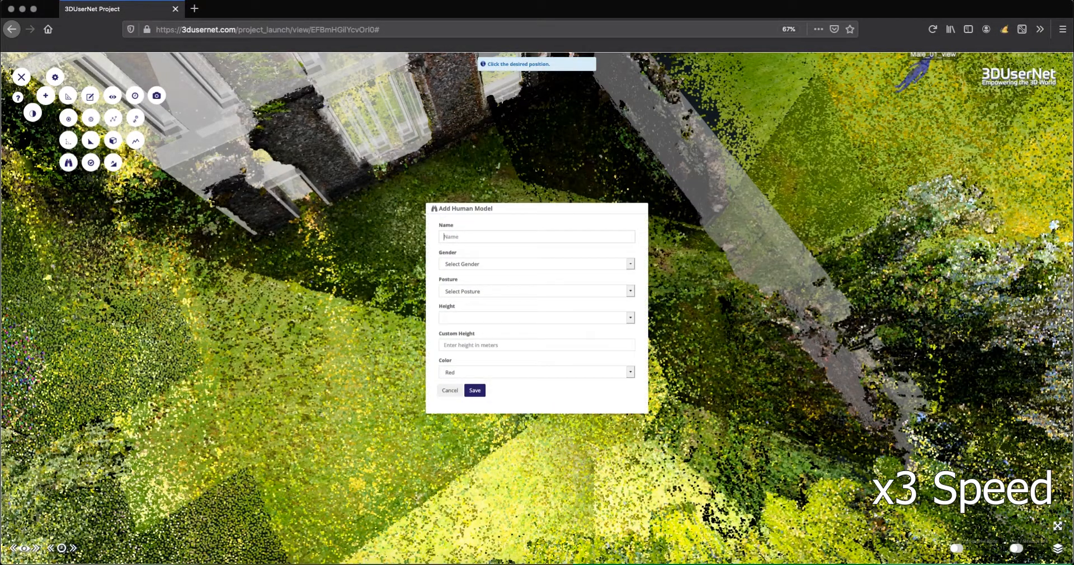
{"action": "type", "text": "Female_01_view"}
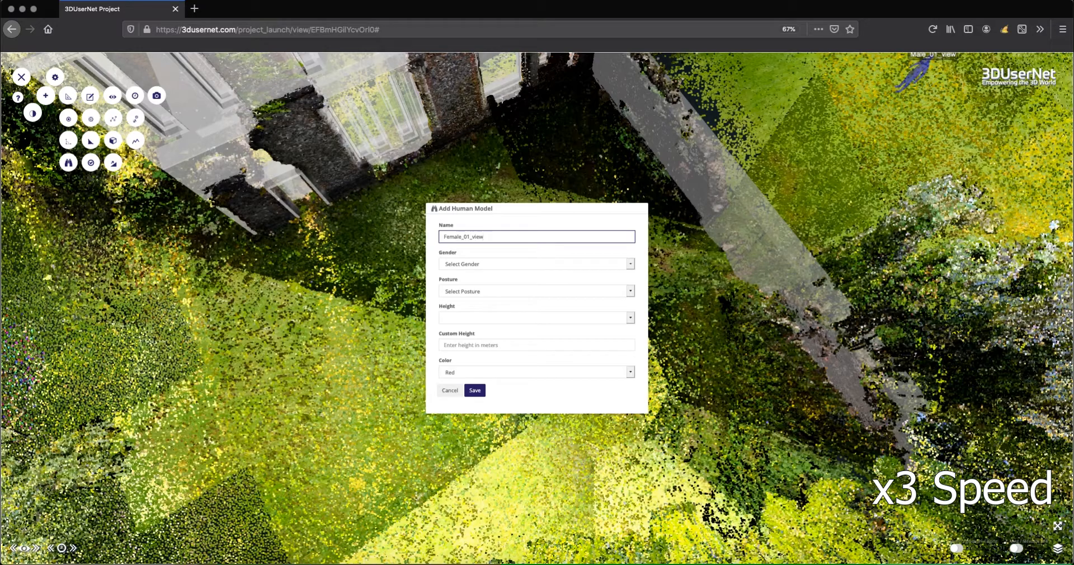
Define the second model as a standing Adult Female with the Average (1.61m / 5ft 3.39 inches) height, and save it.
{"action": "left_click", "coordinate": [468, 264]}
{"action": "left_click", "coordinate": [471, 276]}
{"action": "left_click", "coordinate": [471, 290]}
{"action": "left_click", "coordinate": [468, 292]}
{"action": "left_click", "coordinate": [631, 321]}
{"action": "left_click", "coordinate": [536, 320]}
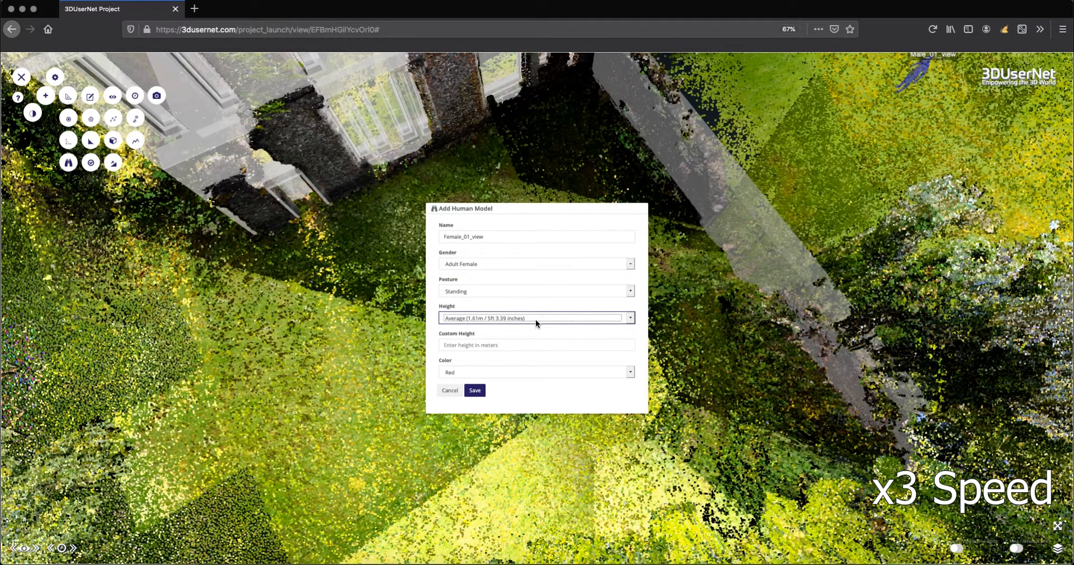
{"action": "left_click", "coordinate": [475, 393]}
Rotate the Female_01_view figure about its vertical axis, and turn object transformation off.
{"action": "left_click", "coordinate": [456, 350]}
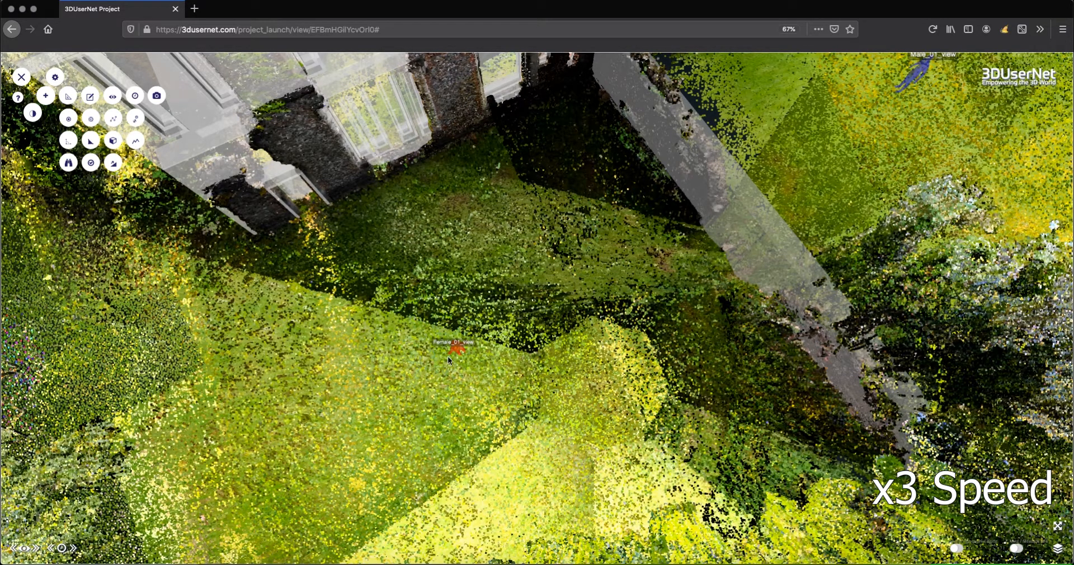
{"action": "double_click", "coordinate": [448, 357]}
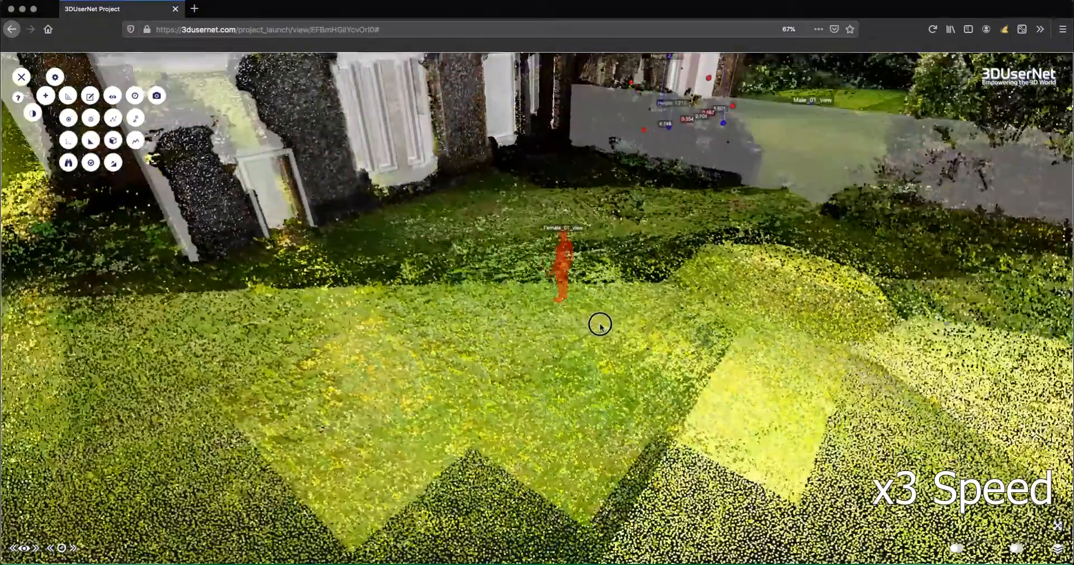
{"action": "left_click", "coordinate": [559, 292]}
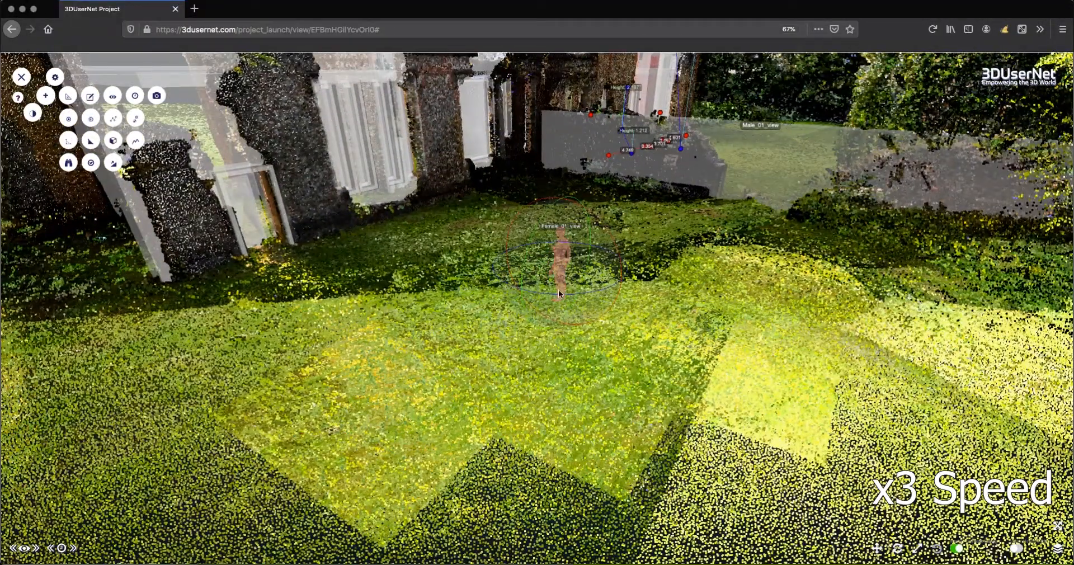
{"action": "left_click_drag", "start_coordinate": [558, 294], "coordinate": [536, 296]}
{"action": "left_click", "coordinate": [569, 240]}
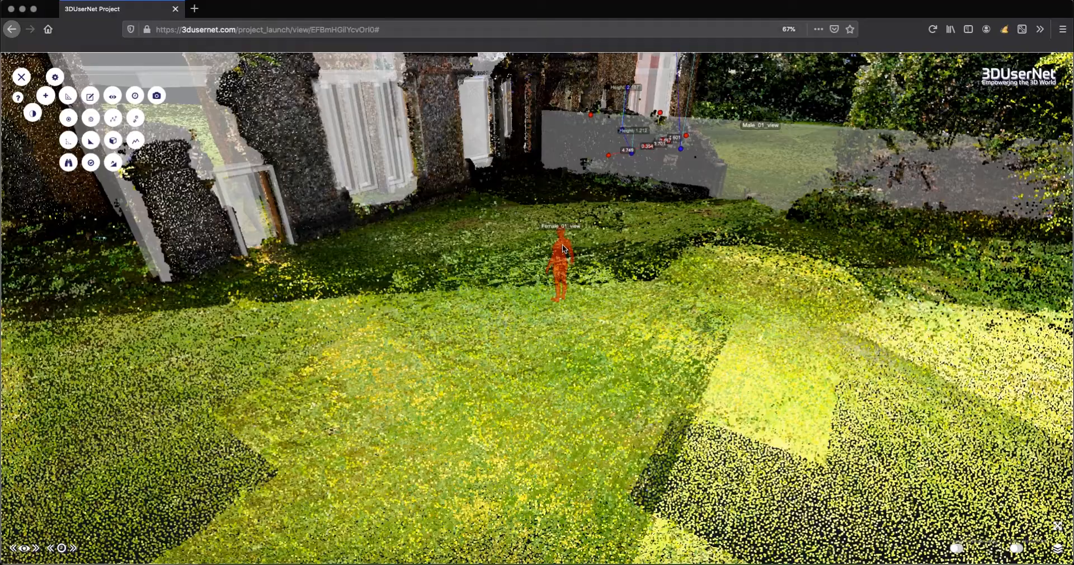
Enter the female figure's eye-level viewpoint and reduce the point cloud's point size, keeping the level of detail at High.
{"action": "double_click", "coordinate": [563, 244]}
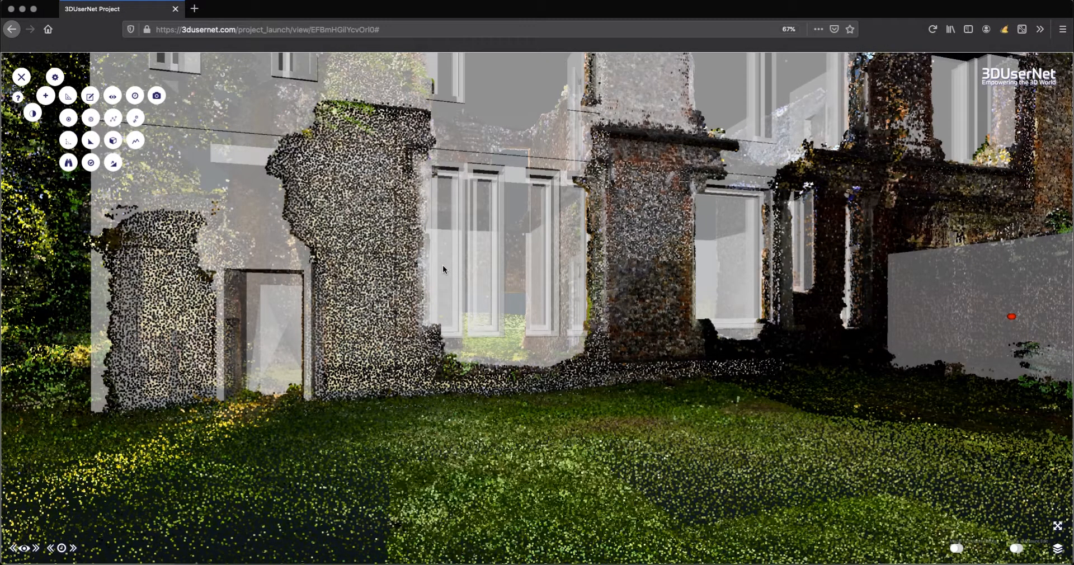
{"action": "left_click", "coordinate": [55, 76]}
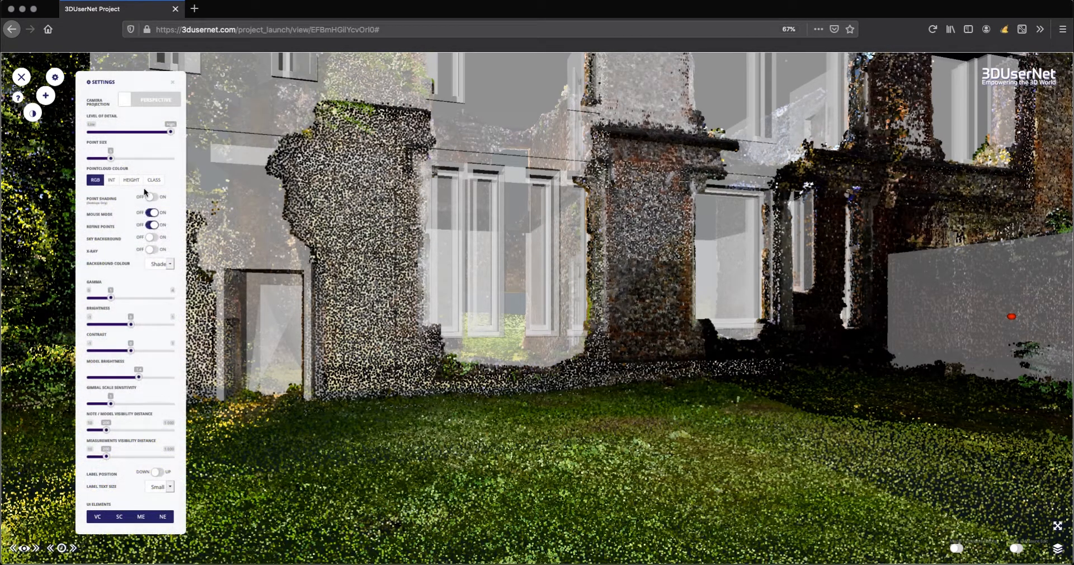
{"action": "left_click", "coordinate": [110, 158]}
{"action": "left_click_drag", "start_coordinate": [110, 159], "coordinate": [98, 158]}
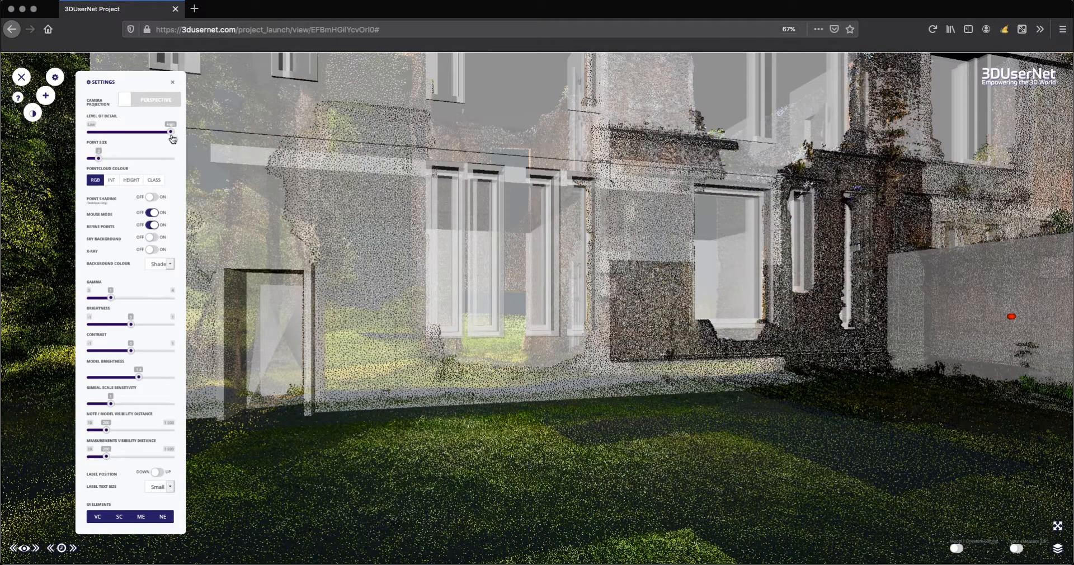
{"action": "left_click", "coordinate": [172, 134]}
{"action": "left_click", "coordinate": [173, 83]}
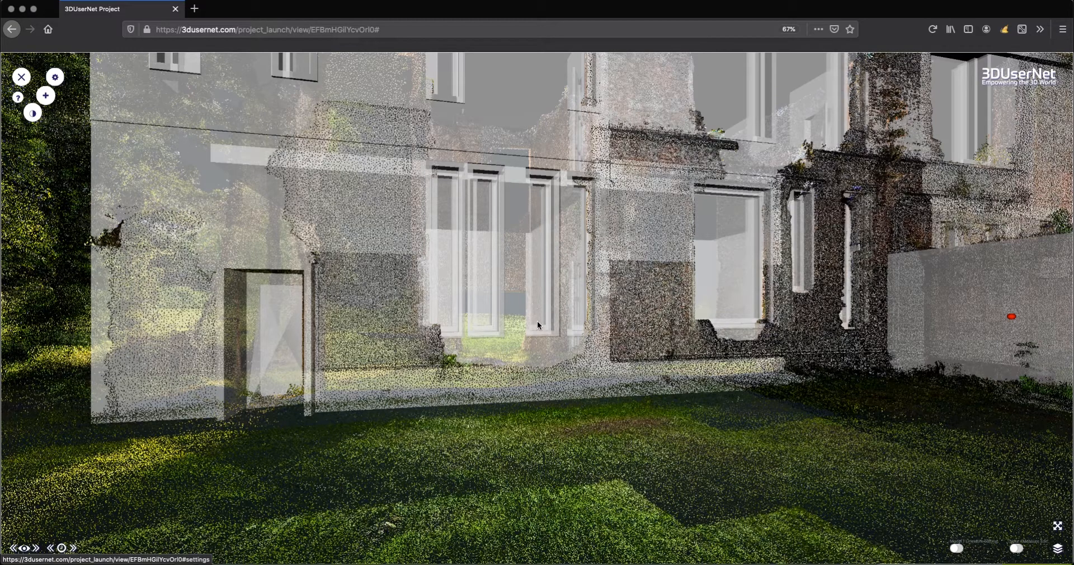
Leave the female figure's viewpoint and frame the whole ruin from above with both human models in view.
{"action": "double_click", "coordinate": [658, 177]}
{"action": "double_click", "coordinate": [685, 274]}
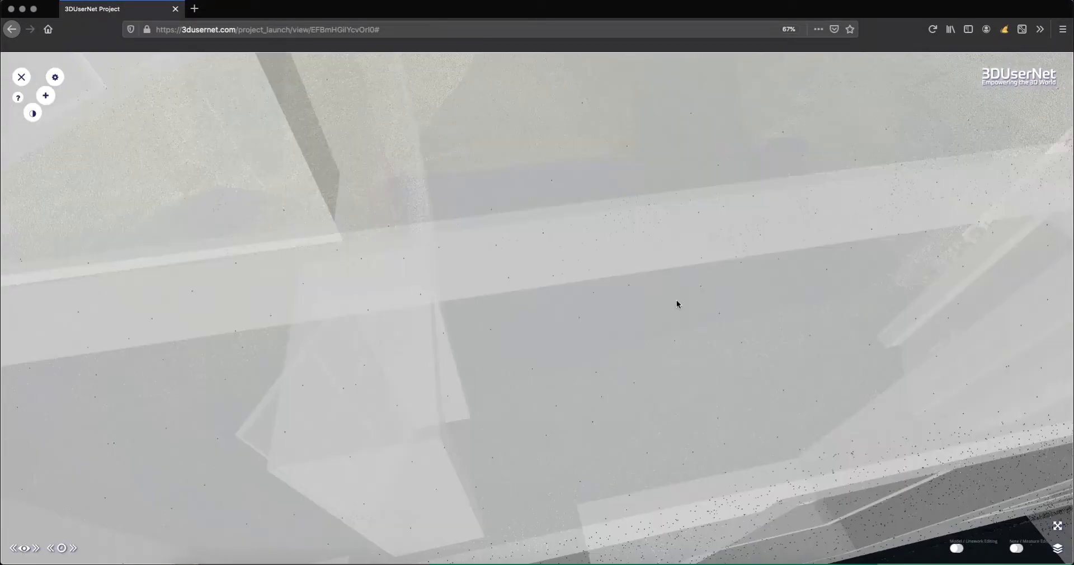
{"action": "scroll", "coordinate": [677, 304], "scroll_direction": "down", "scroll_amount": 10}
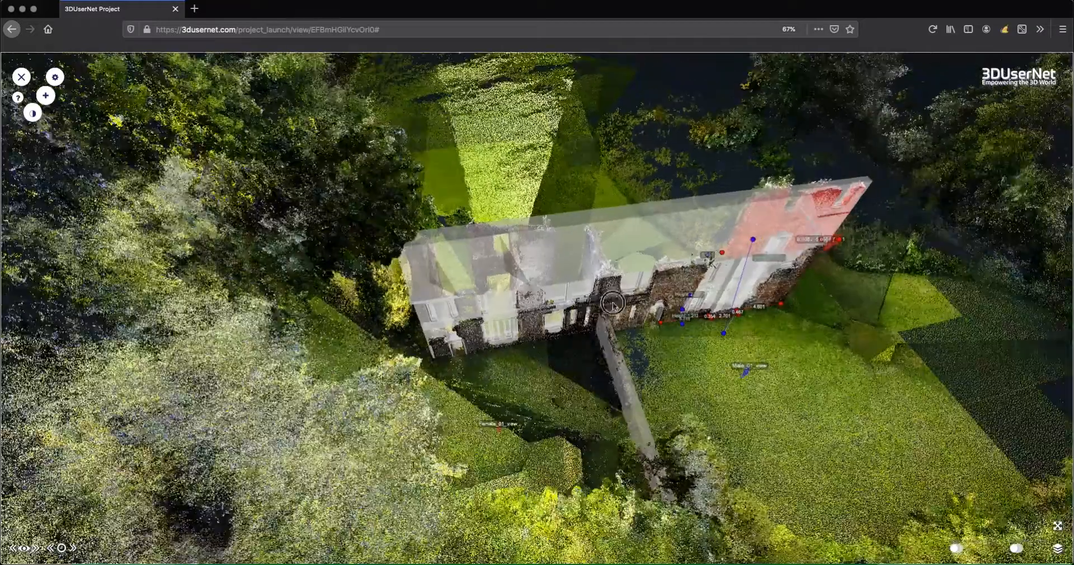
{"action": "left_click_drag", "start_coordinate": [609, 307], "coordinate": [630, 301]}
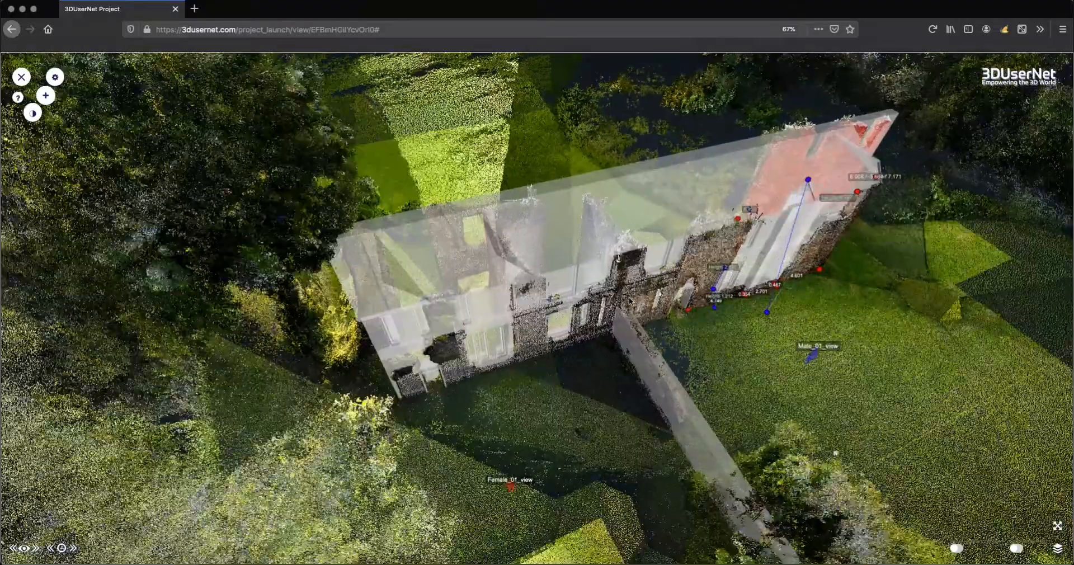
{"action": "double_click", "coordinate": [581, 304]}
{"action": "left_click_drag", "start_coordinate": [581, 304], "coordinate": [566, 292]}
{"action": "right_click_drag", "start_coordinate": [576, 282], "coordinate": [527, 274]}
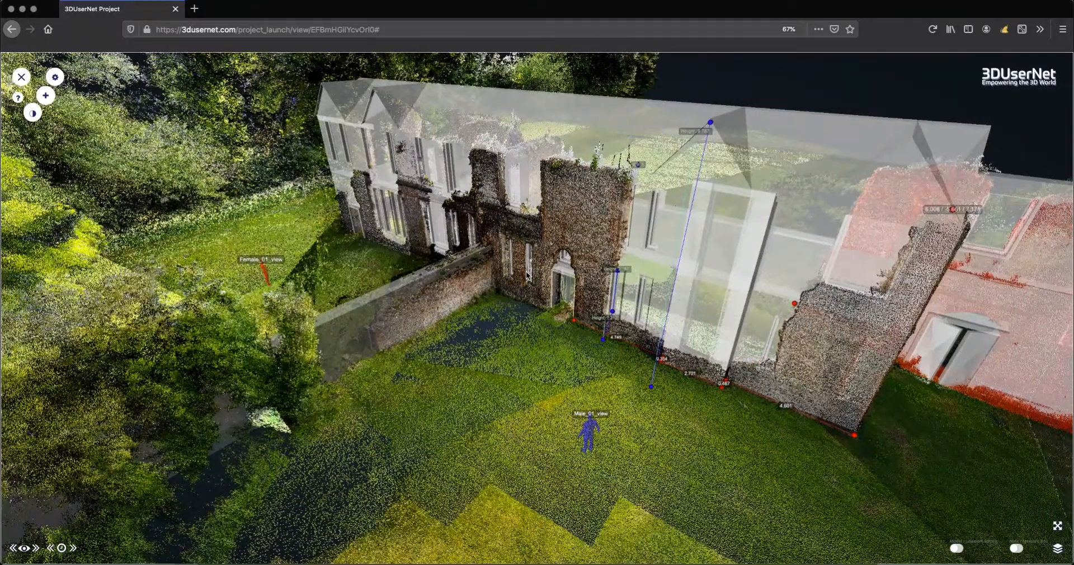
{"action": "scroll", "coordinate": [526, 276], "scroll_direction": "up", "scroll_amount": 3}
{"action": "scroll", "coordinate": [526, 275], "scroll_direction": "down", "scroll_amount": 5}
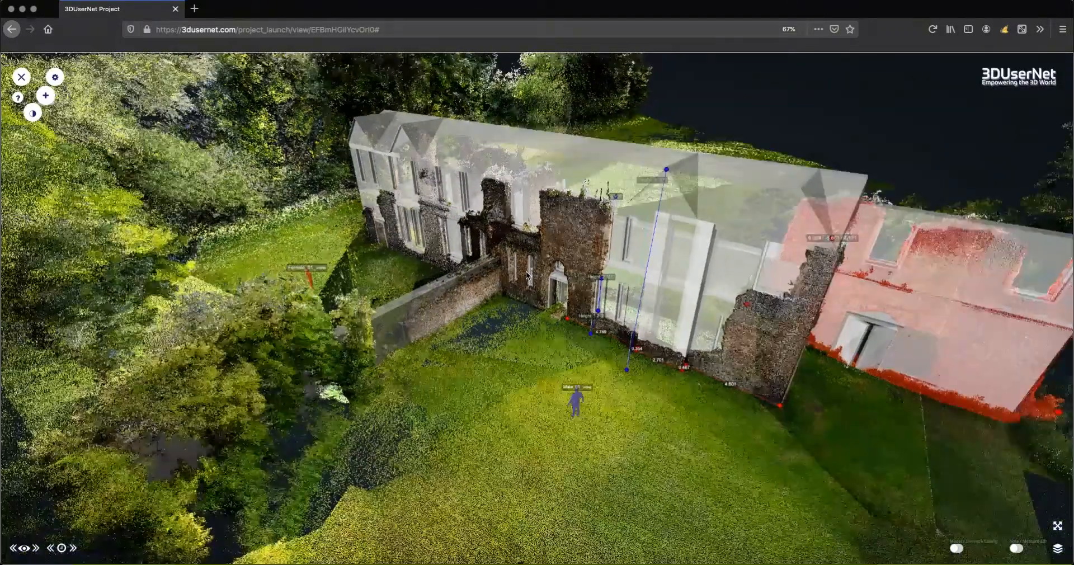
{"action": "left_click", "coordinate": [481, 306]}
{"action": "scroll", "coordinate": [386, 331], "scroll_direction": "down", "scroll_amount": 3}
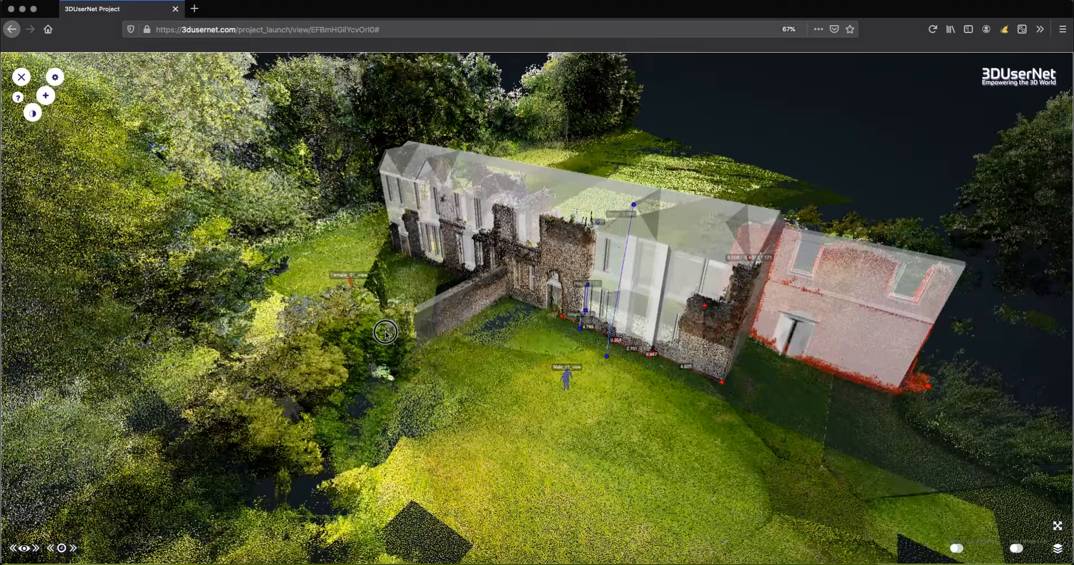
{"action": "left_click_drag", "start_coordinate": [388, 331], "coordinate": [390, 332]}
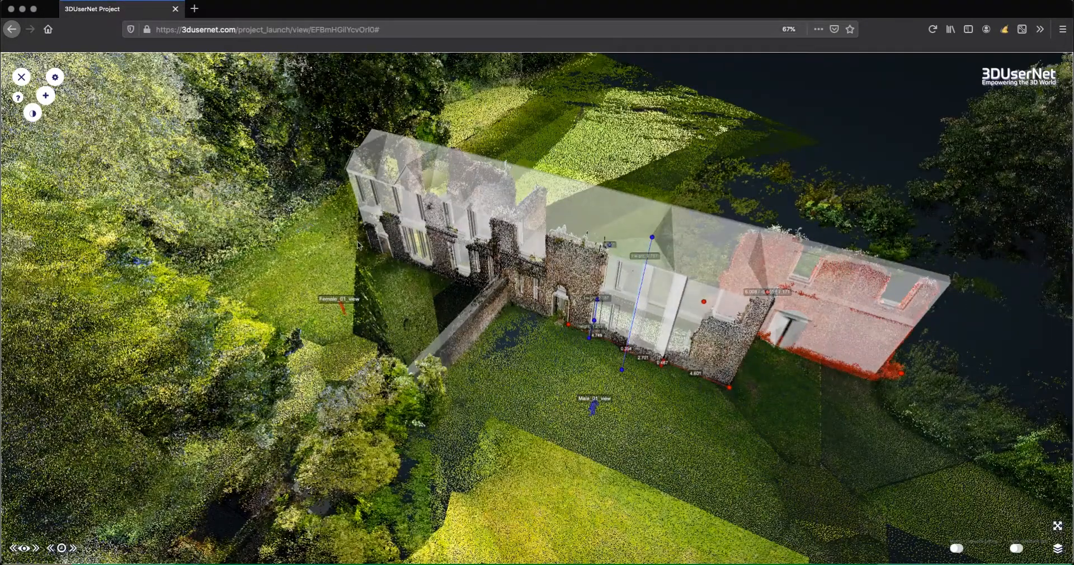
Save the current overview as a view titled "View 01 - general _01".
{"action": "left_click", "coordinate": [43, 96]}
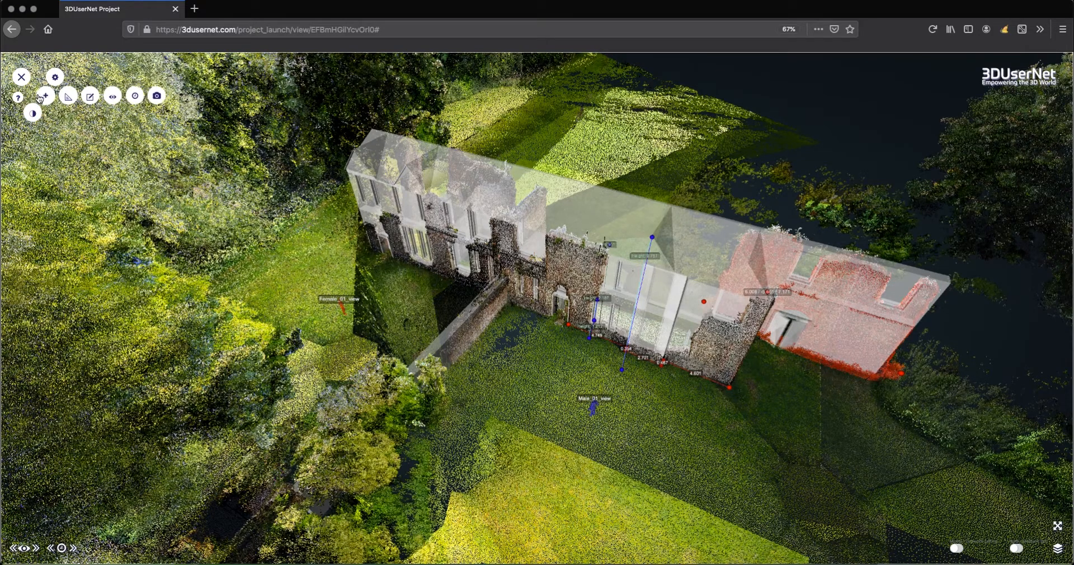
{"action": "left_click", "coordinate": [109, 98]}
{"action": "left_click", "coordinate": [486, 291]}
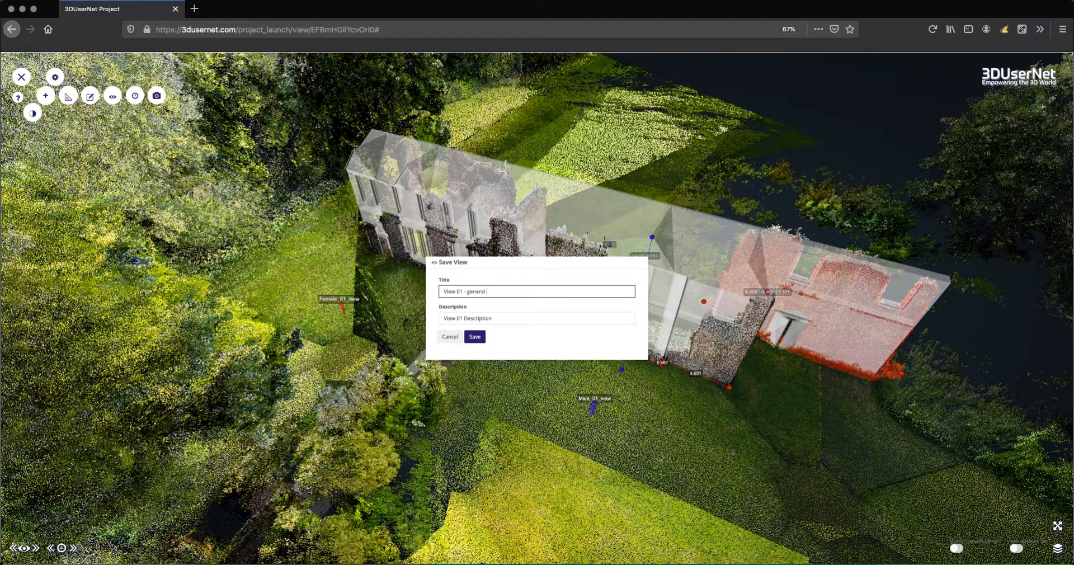
{"action": "type", "text": "- general _01"}
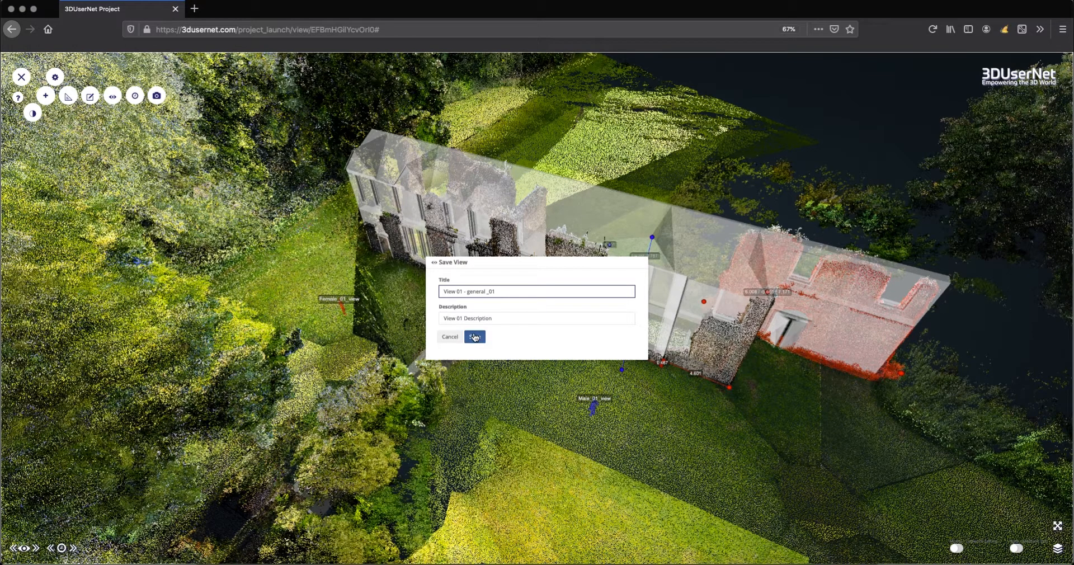
{"action": "left_click", "coordinate": [475, 337]}
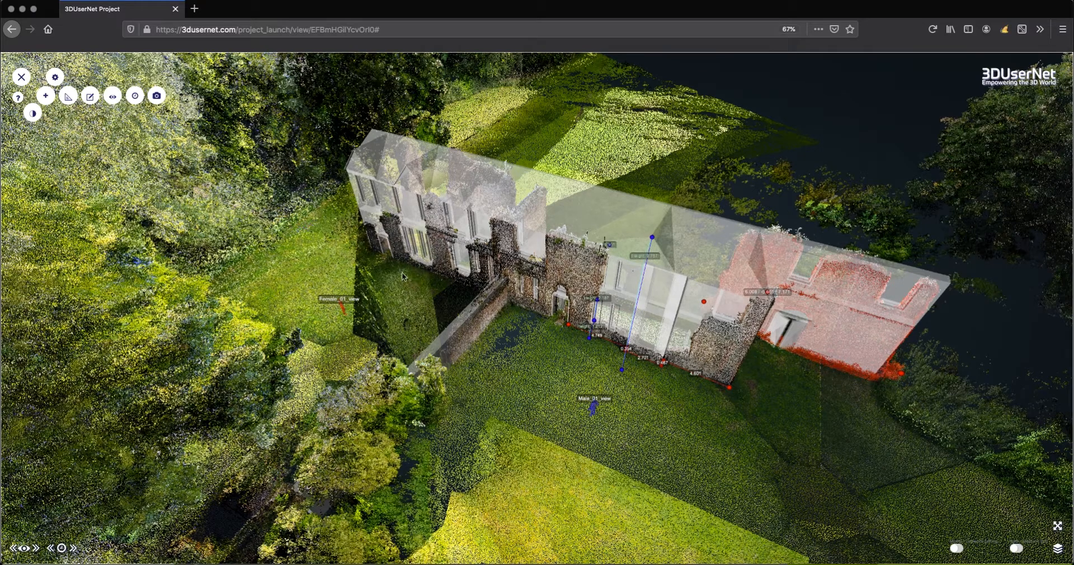
Frame the ruin's west entrance from above, with the garden wall and both human models in view.
{"action": "left_click_drag", "start_coordinate": [425, 277], "coordinate": [394, 331]}
{"action": "scroll", "coordinate": [396, 331], "scroll_direction": "up", "scroll_amount": 10}
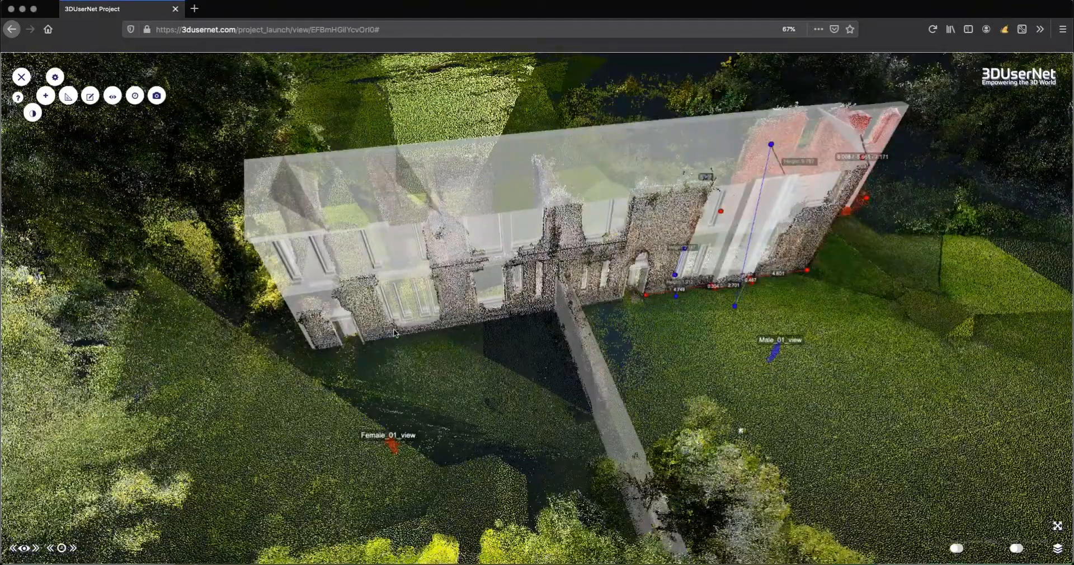
{"action": "left_click_drag", "start_coordinate": [483, 365], "coordinate": [550, 348]}
{"action": "scroll", "coordinate": [551, 349], "scroll_direction": "down", "scroll_amount": 8}
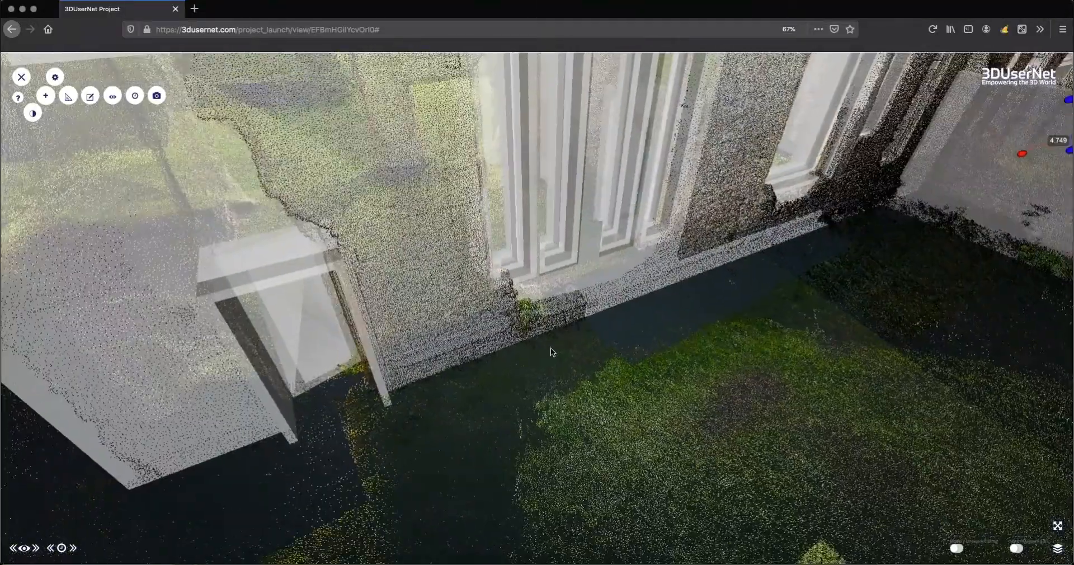
{"action": "scroll", "coordinate": [552, 351], "scroll_direction": "down", "scroll_amount": 3}
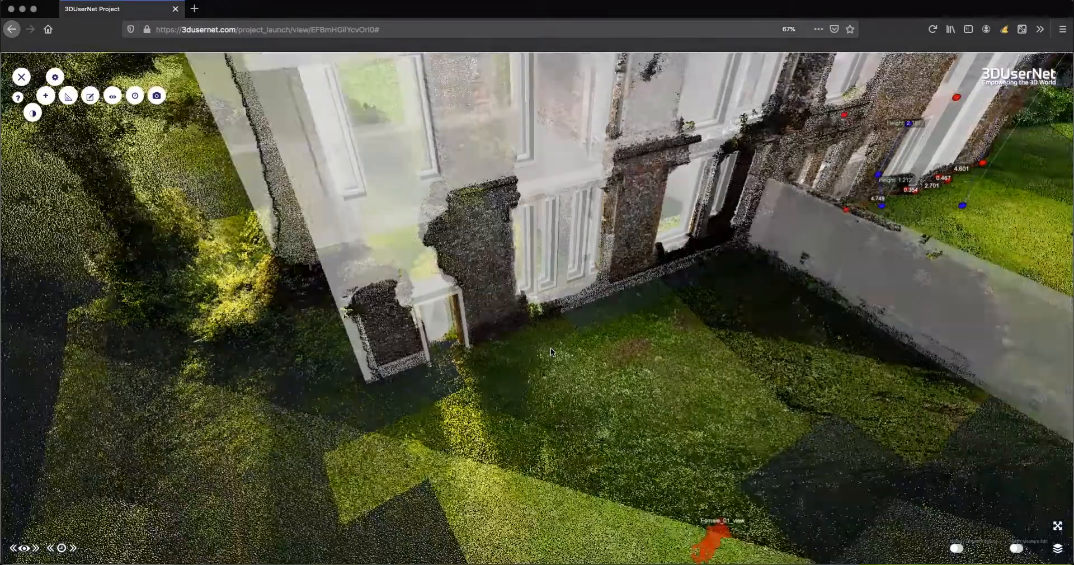
{"action": "scroll", "coordinate": [552, 351], "scroll_direction": "down", "scroll_amount": 2}
{"action": "left_click_drag", "start_coordinate": [551, 347], "coordinate": [556, 341]}
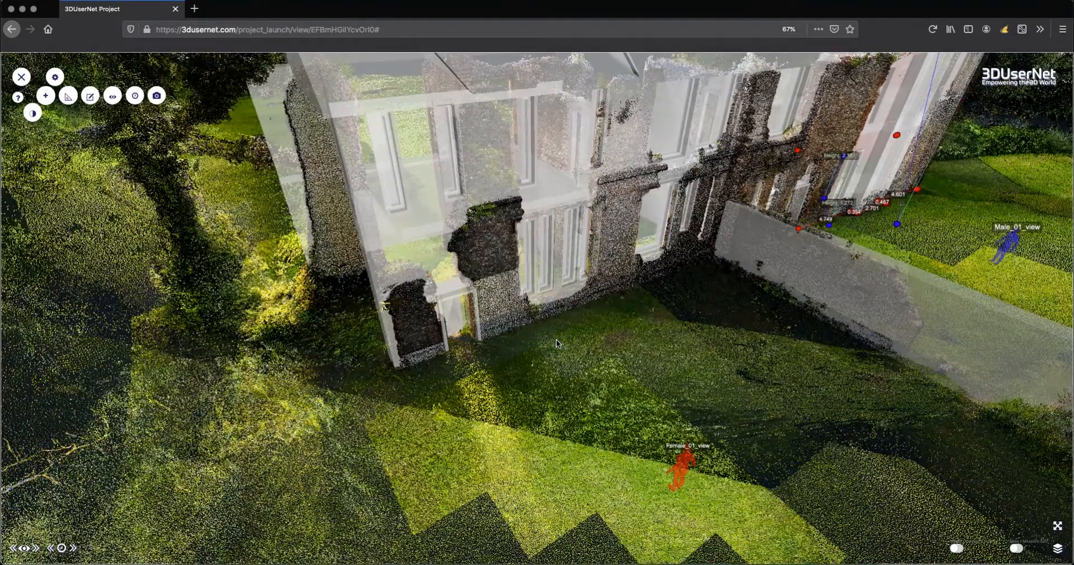
{"action": "scroll", "coordinate": [557, 339], "scroll_direction": "up", "scroll_amount": 2}
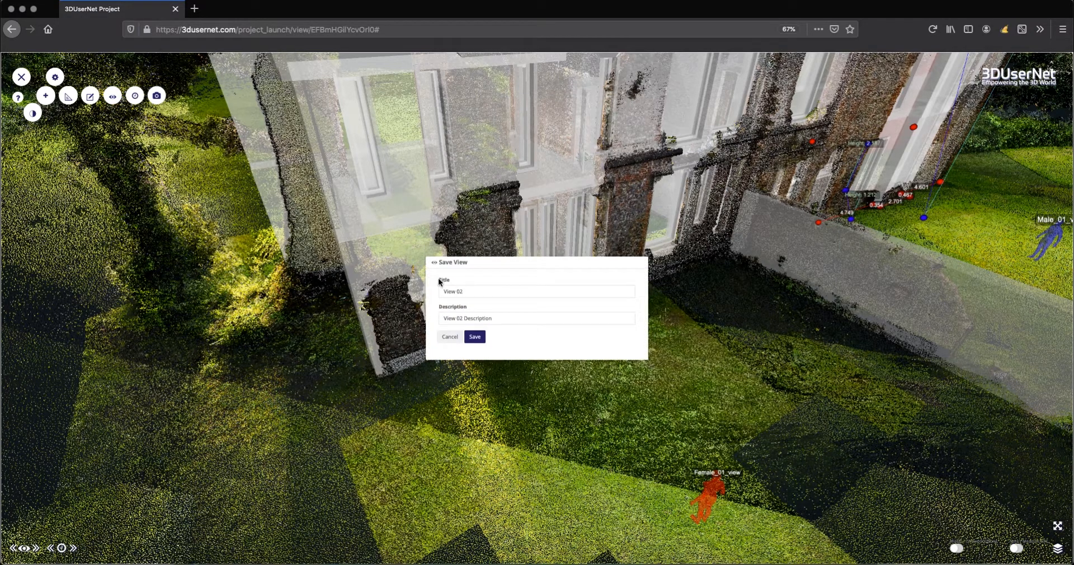
Save the entrance framing as a view titled "View 02_west Entrance".
{"action": "left_click", "coordinate": [473, 291]}
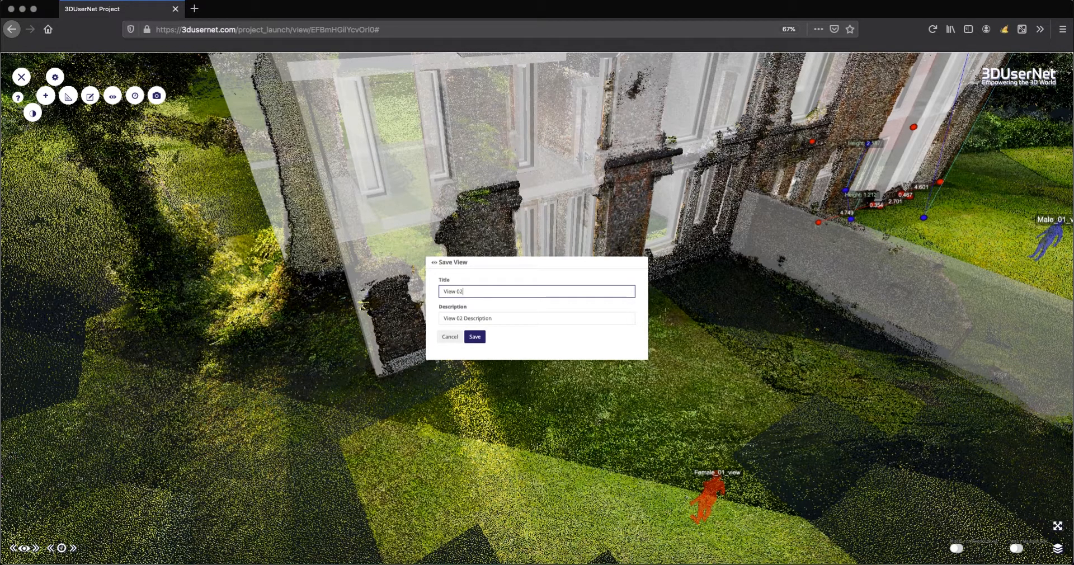
{"action": "type", "text": "_west Entr"}
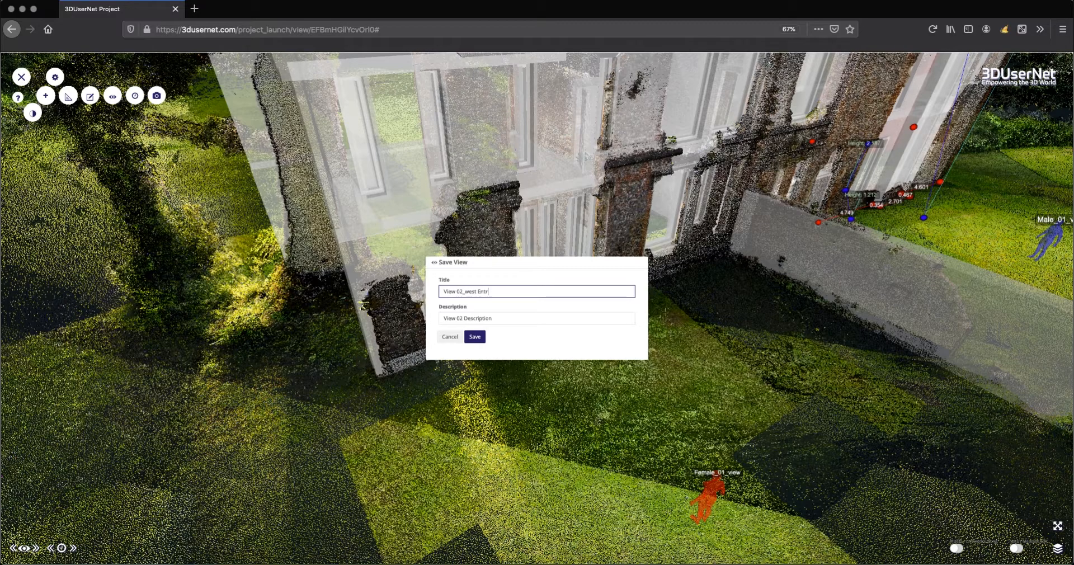
{"action": "type", "text": "ance"}
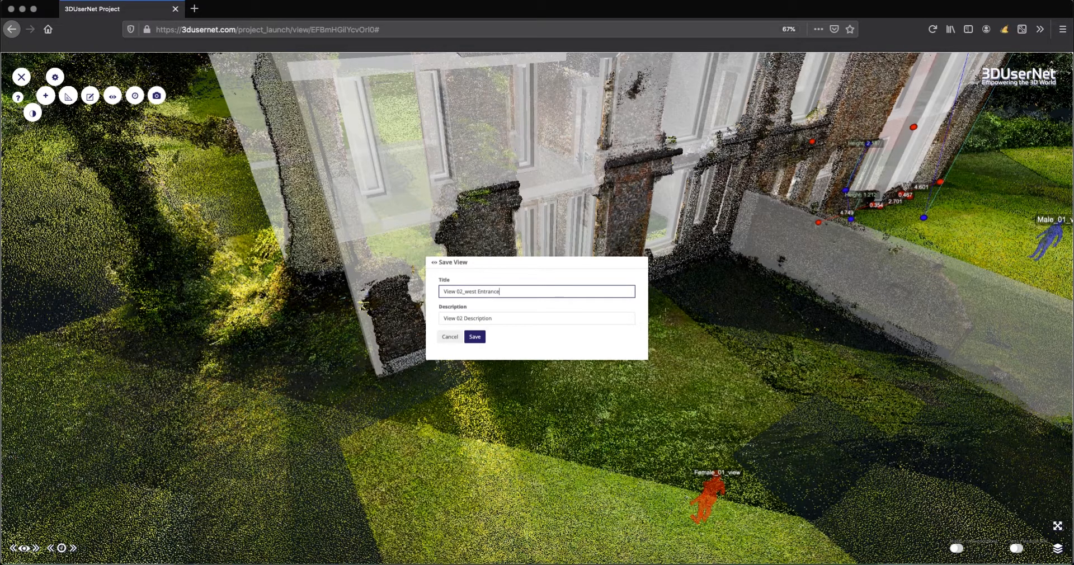
{"action": "left_click", "coordinate": [474, 337]}
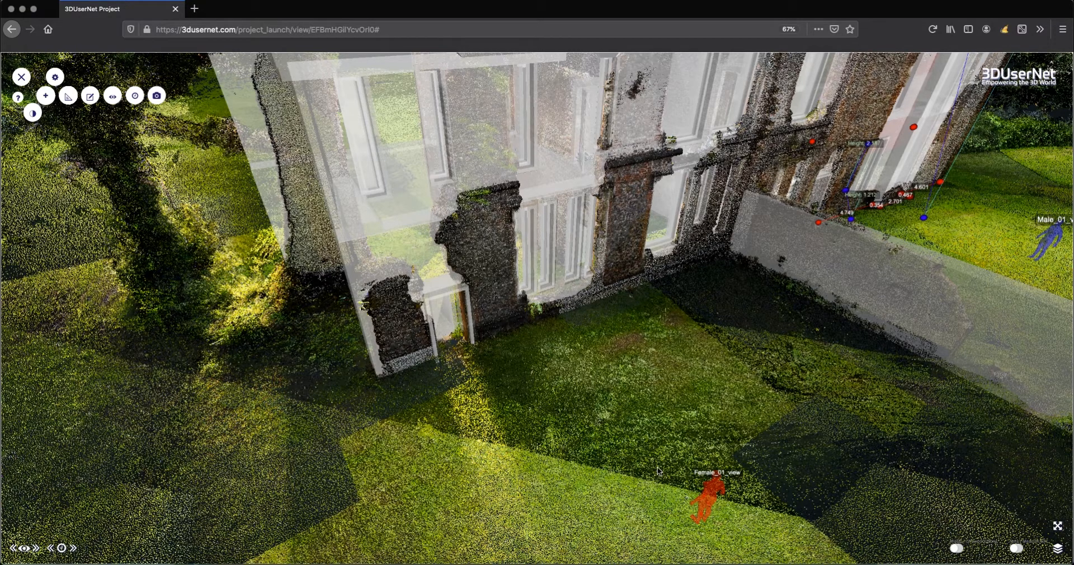
Enter the Female_01_view figure's eye-level viewpoint and save it as a view titled "Female_01".
{"action": "left_click", "coordinate": [716, 492]}
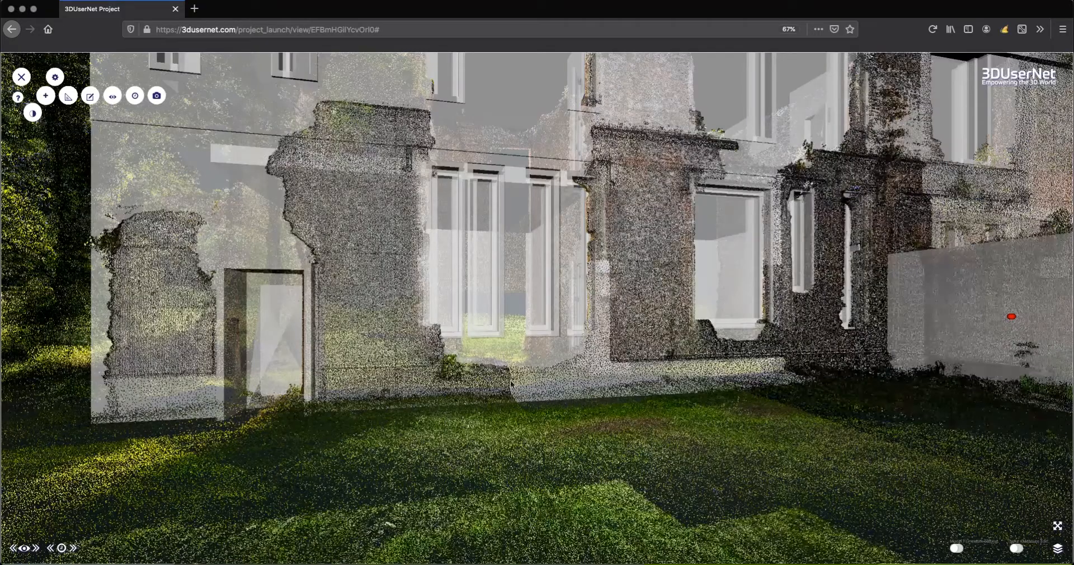
{"action": "left_click", "coordinate": [114, 97]}
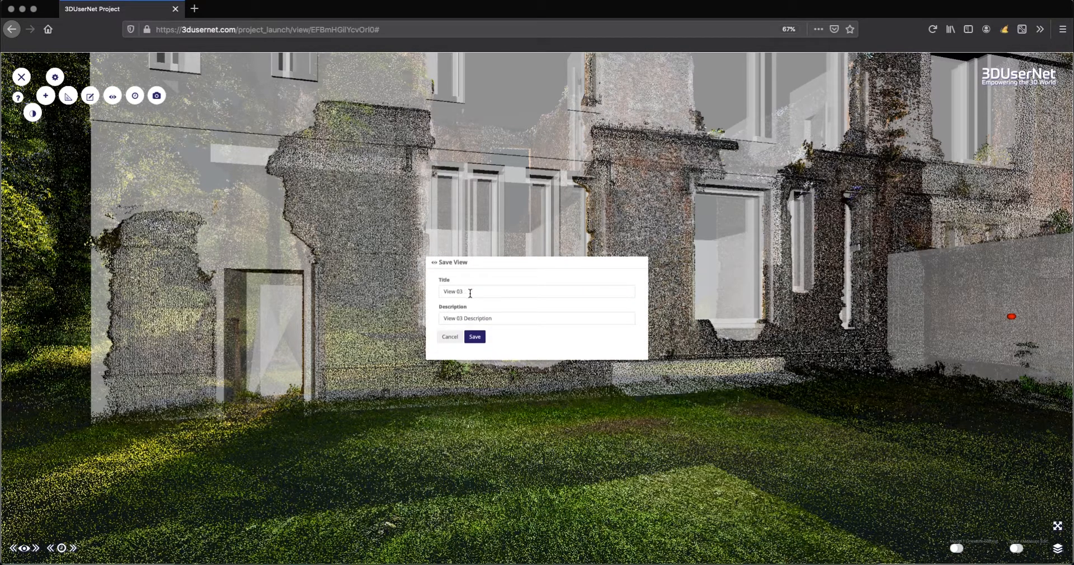
{"action": "left_click", "coordinate": [440, 289]}
{"action": "left_click_drag", "start_coordinate": [440, 289], "coordinate": [419, 290]}
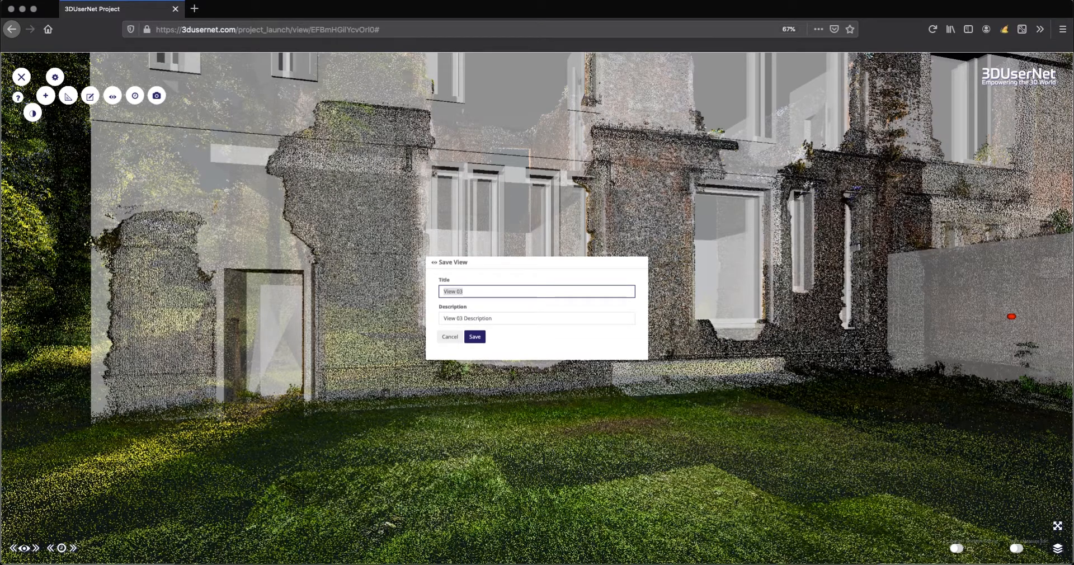
{"action": "type", "text": "Female_01"}
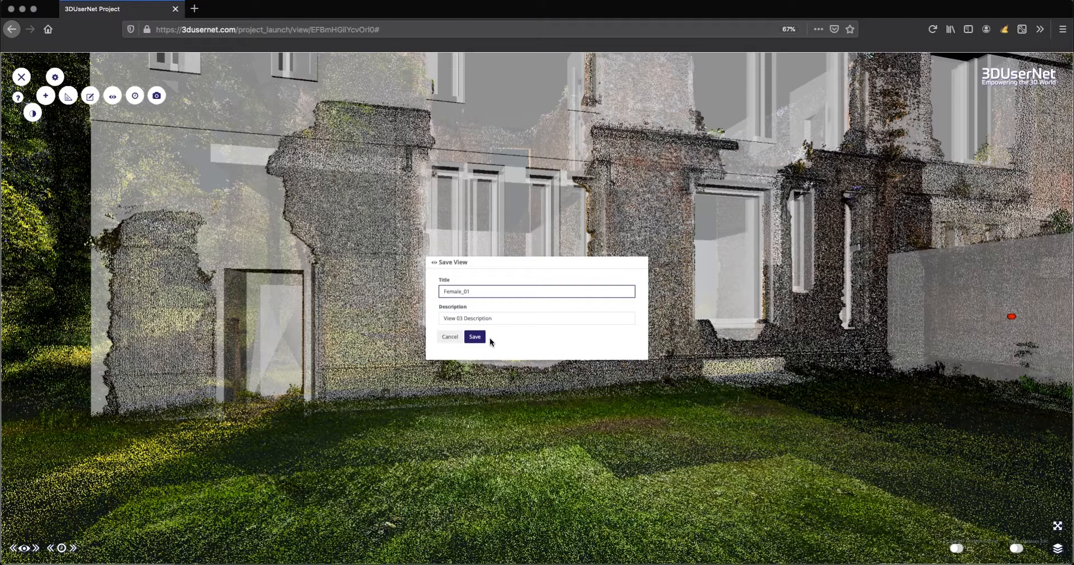
{"action": "left_click", "coordinate": [479, 337]}
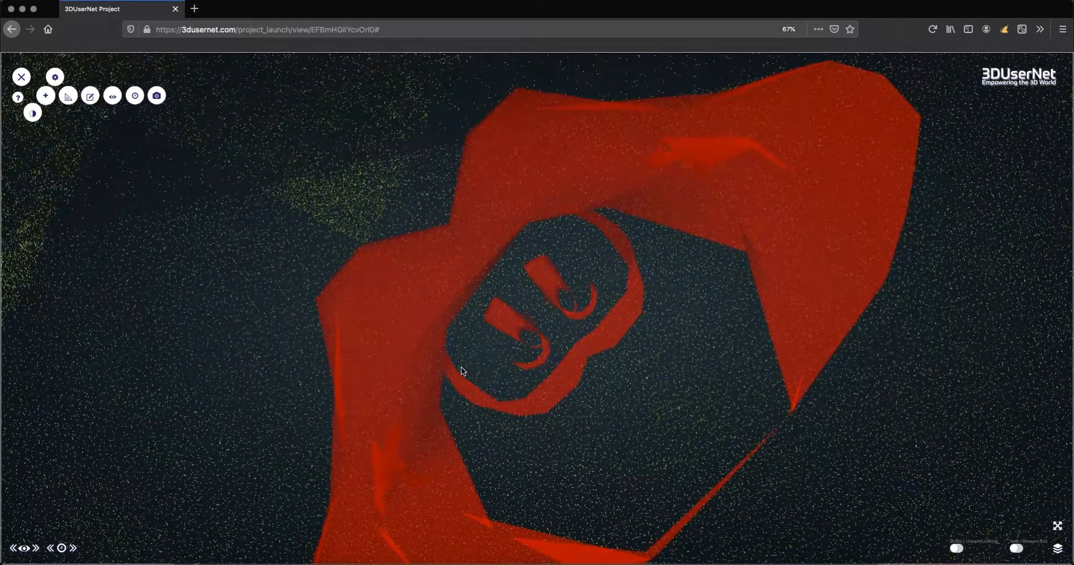
Frame the whole ruin and lawn from directly above, with both human models' labels in view.
{"action": "scroll", "coordinate": [461, 367], "scroll_direction": "down", "scroll_amount": 5}
{"action": "scroll", "coordinate": [462, 369], "scroll_direction": "down", "scroll_amount": 6}
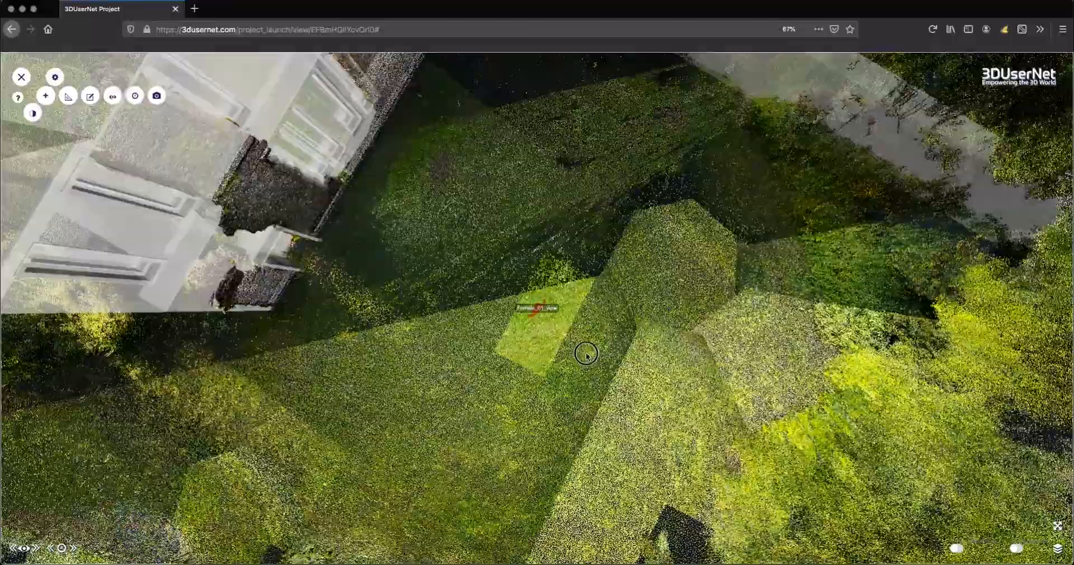
{"action": "left_click_drag", "start_coordinate": [586, 354], "coordinate": [557, 278]}
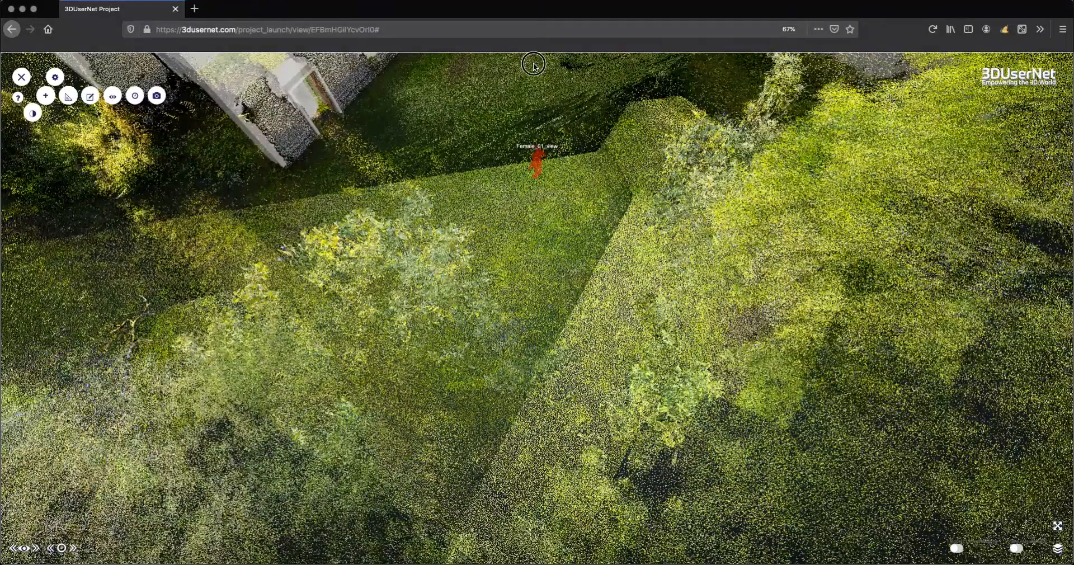
{"action": "left_click", "coordinate": [537, 147]}
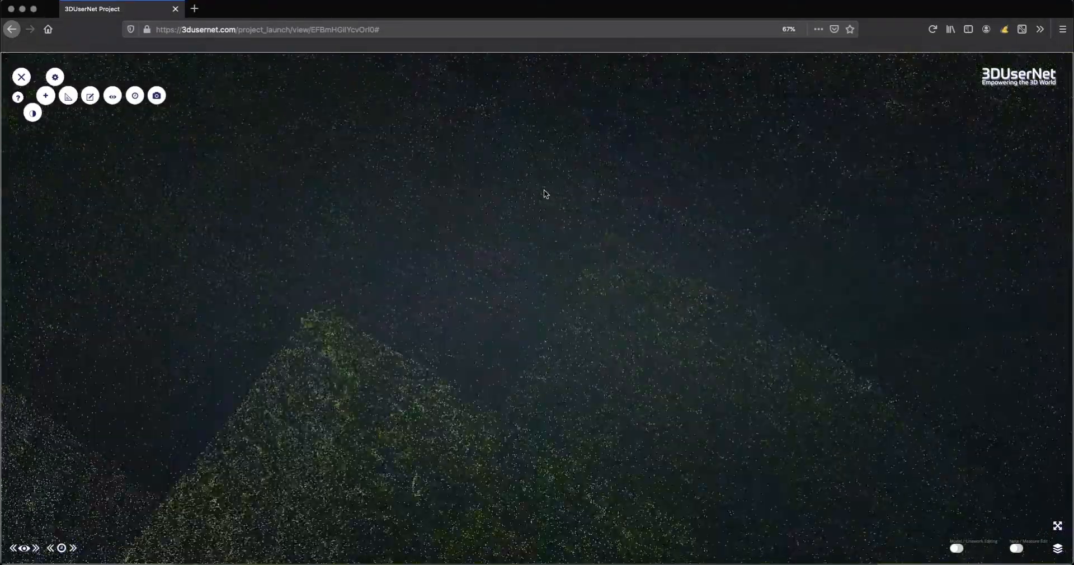
{"action": "scroll", "coordinate": [546, 194], "scroll_direction": "down", "scroll_amount": 5}
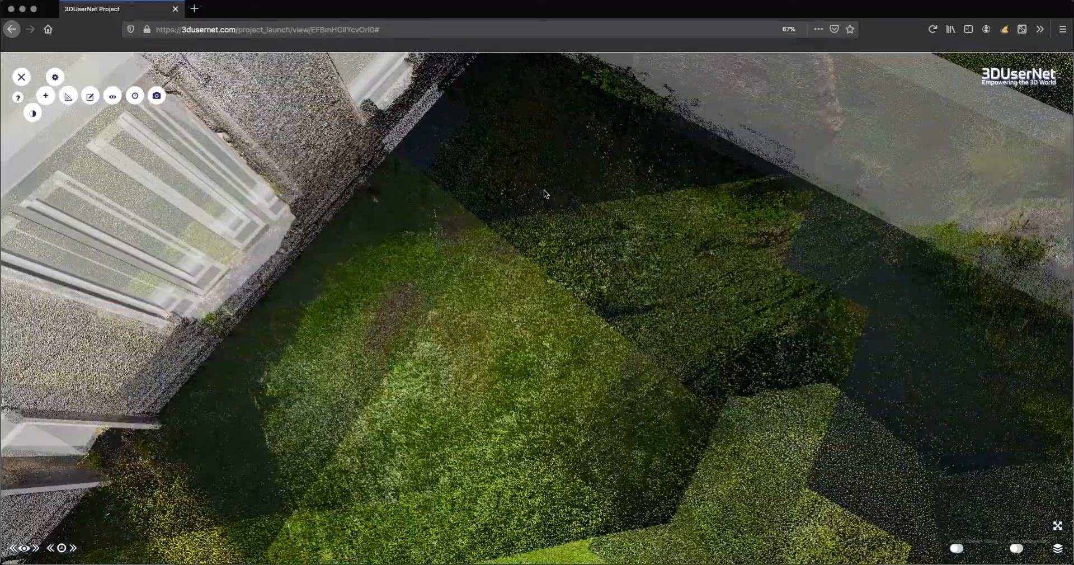
{"action": "scroll", "coordinate": [546, 193], "scroll_direction": "down", "scroll_amount": 5}
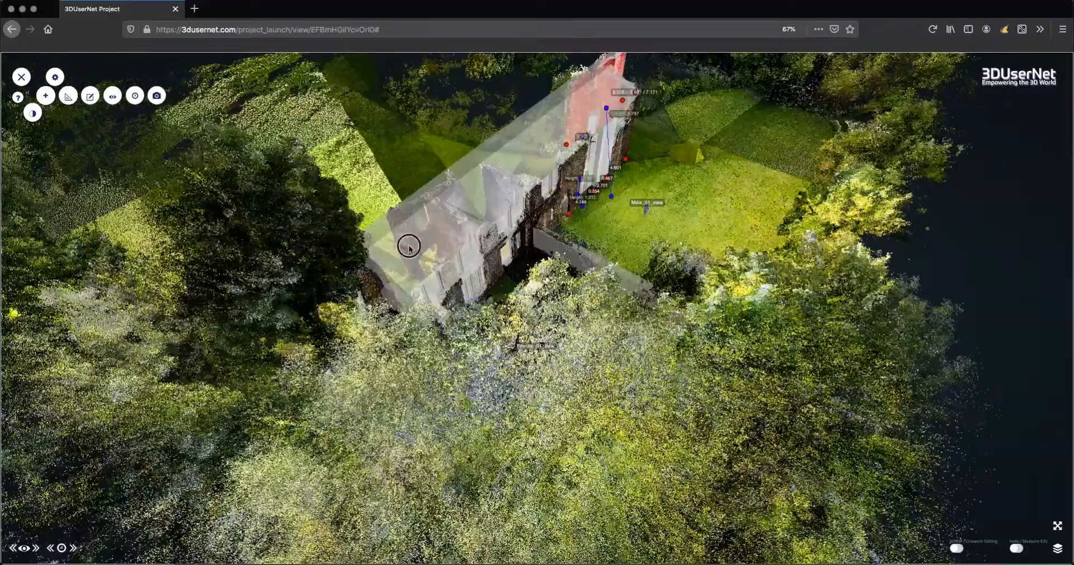
{"action": "left_click_drag", "start_coordinate": [409, 246], "coordinate": [560, 299]}
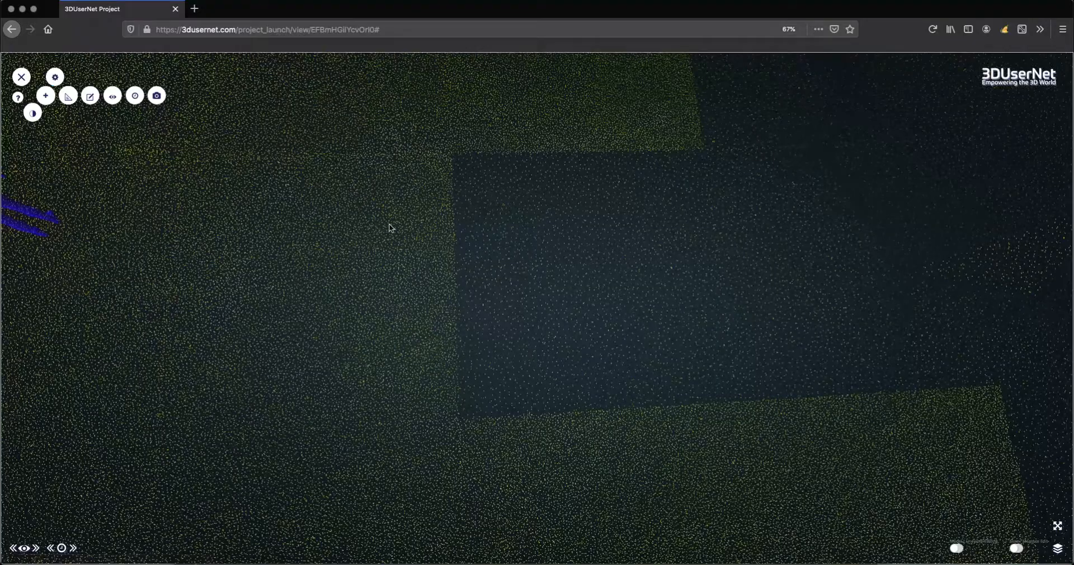
{"action": "scroll", "coordinate": [390, 227], "scroll_direction": "down", "scroll_amount": 3}
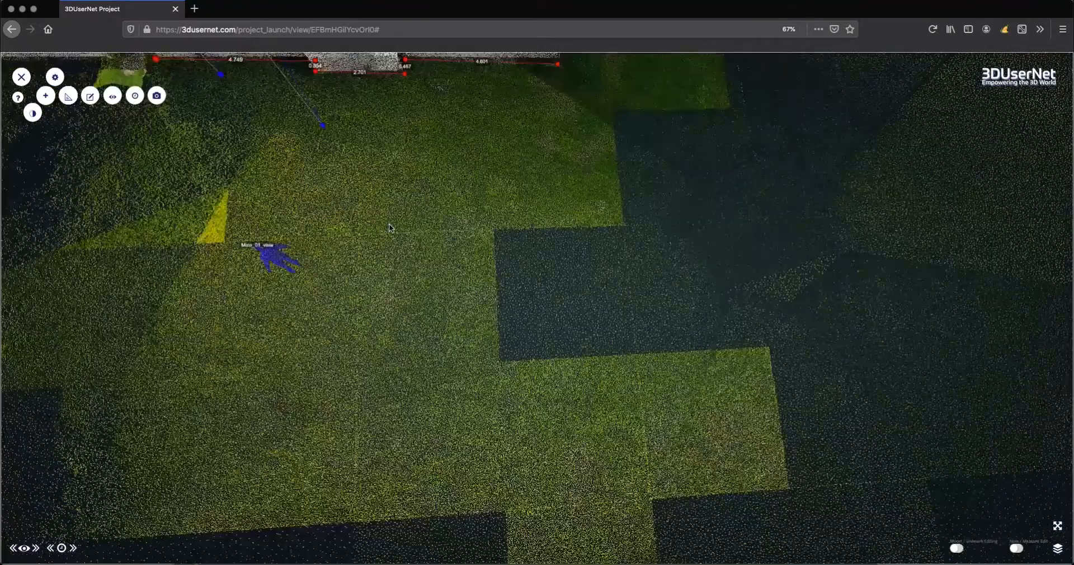
{"action": "scroll", "coordinate": [390, 227], "scroll_direction": "down", "scroll_amount": 5}
{"action": "left_click_drag", "start_coordinate": [390, 227], "coordinate": [393, 321]}
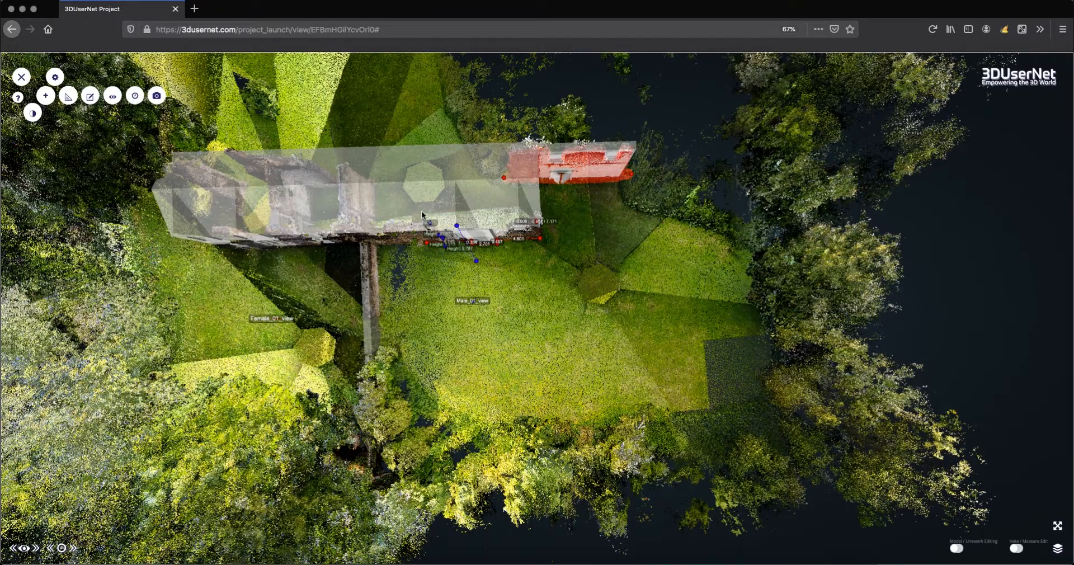
Switch the camera projection to Orthographic and adjust the top-down framing of the ruin.
{"action": "left_click", "coordinate": [55, 76]}
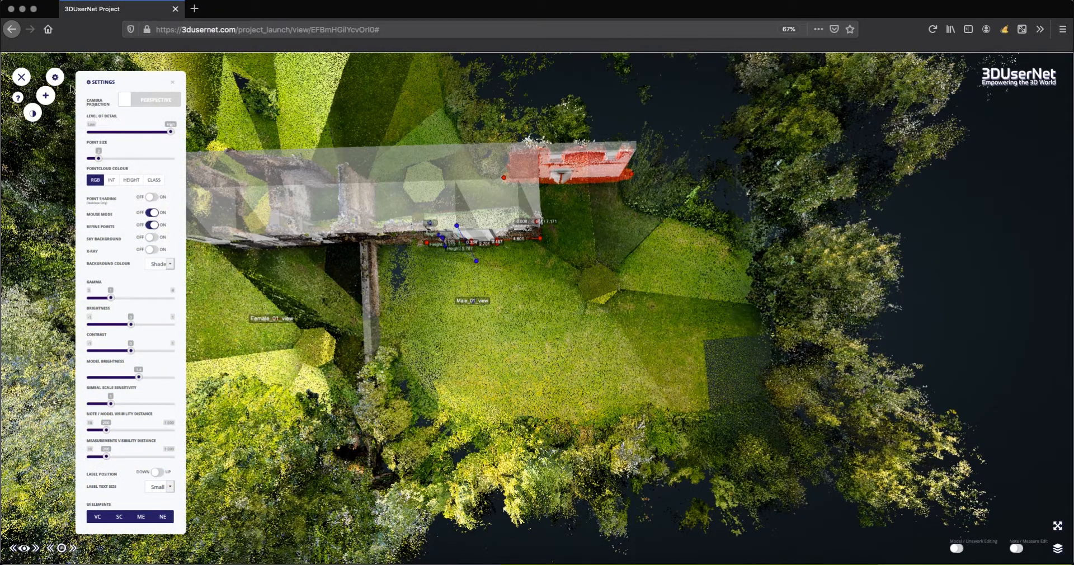
{"action": "left_click", "coordinate": [137, 103]}
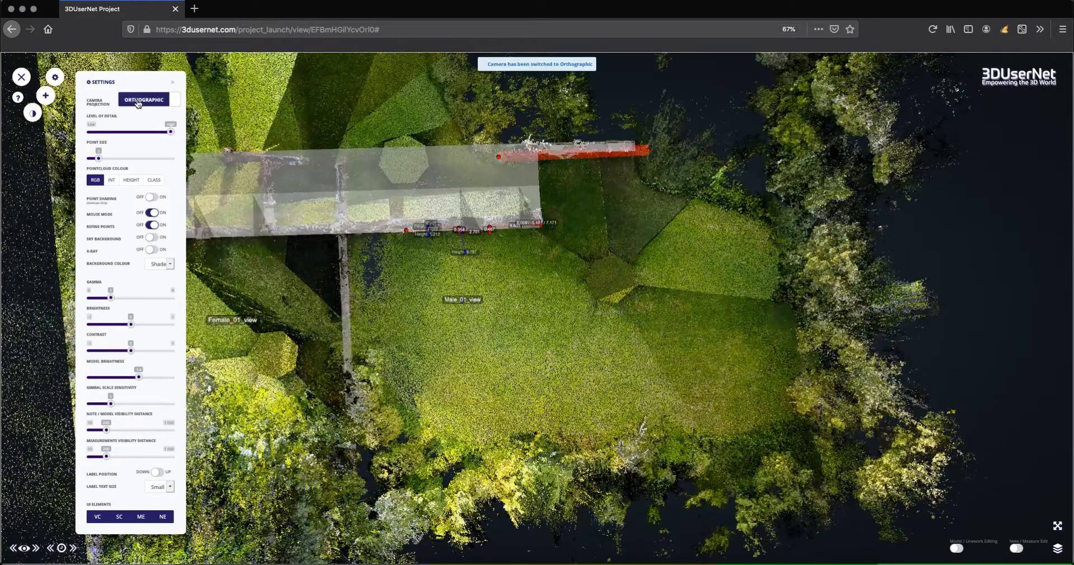
{"action": "left_click", "coordinate": [175, 85]}
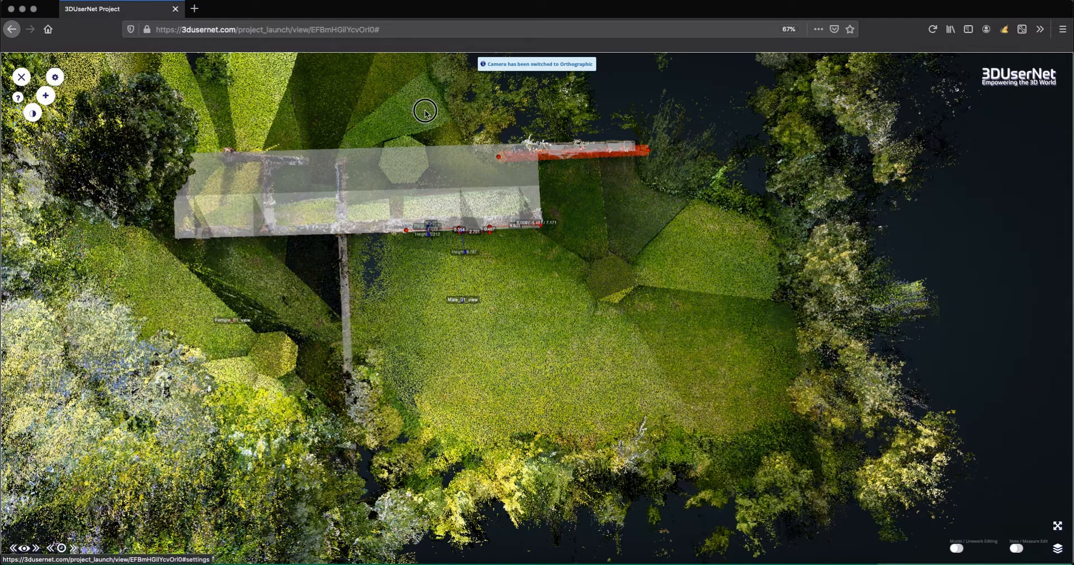
{"action": "left_click_drag", "start_coordinate": [335, 147], "coordinate": [278, 110]}
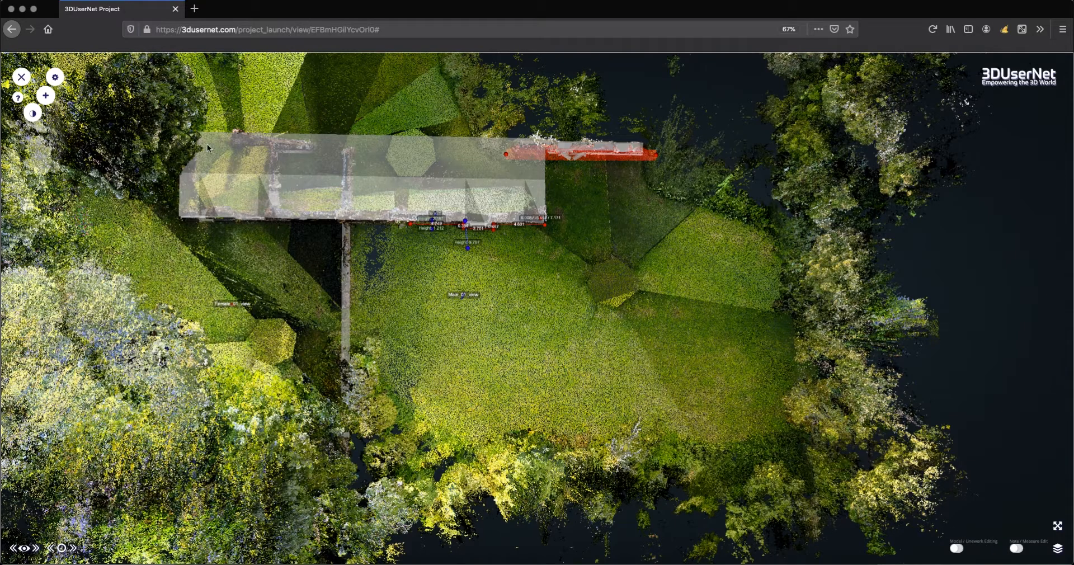
Save the orthographic top-down framing as a view titled "Top_Ortho".
{"action": "left_click", "coordinate": [47, 96]}
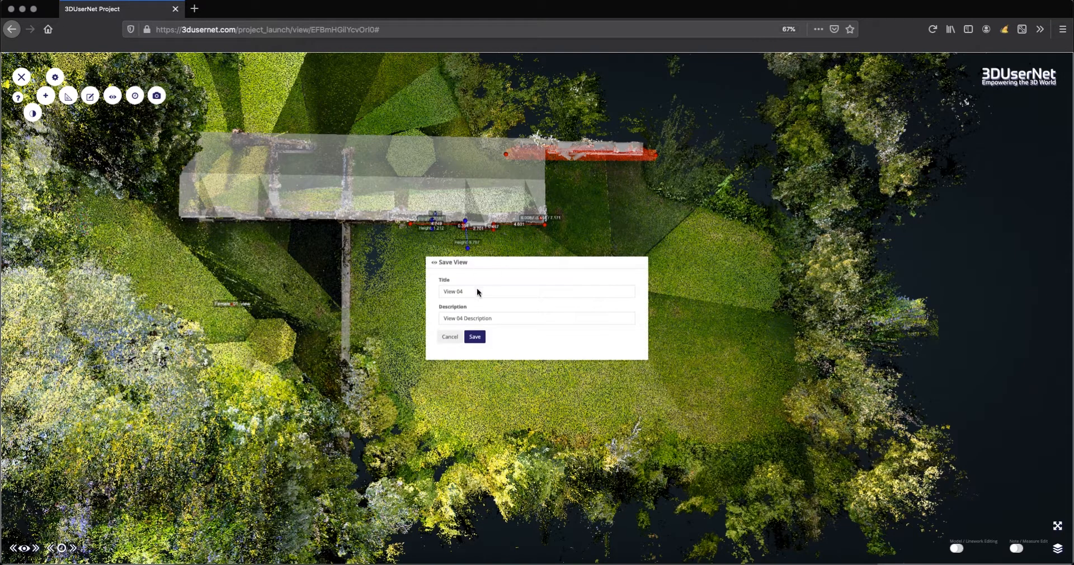
{"action": "left_click", "coordinate": [438, 291]}
{"action": "left_click_drag", "start_coordinate": [474, 292], "coordinate": [443, 292]}
{"action": "type", "text": "Top_Ortho"}
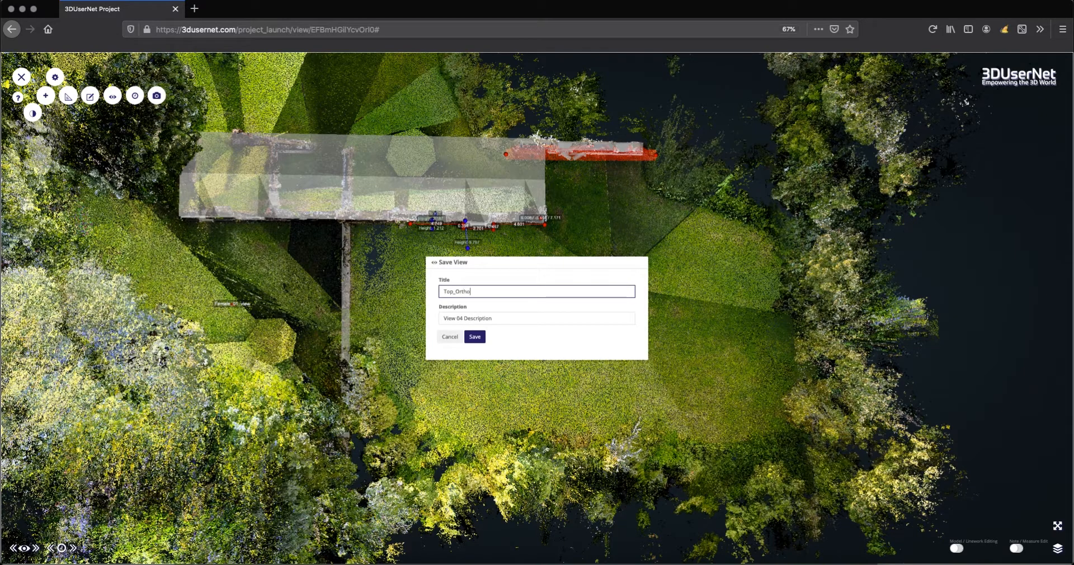
{"action": "left_click", "coordinate": [477, 337]}
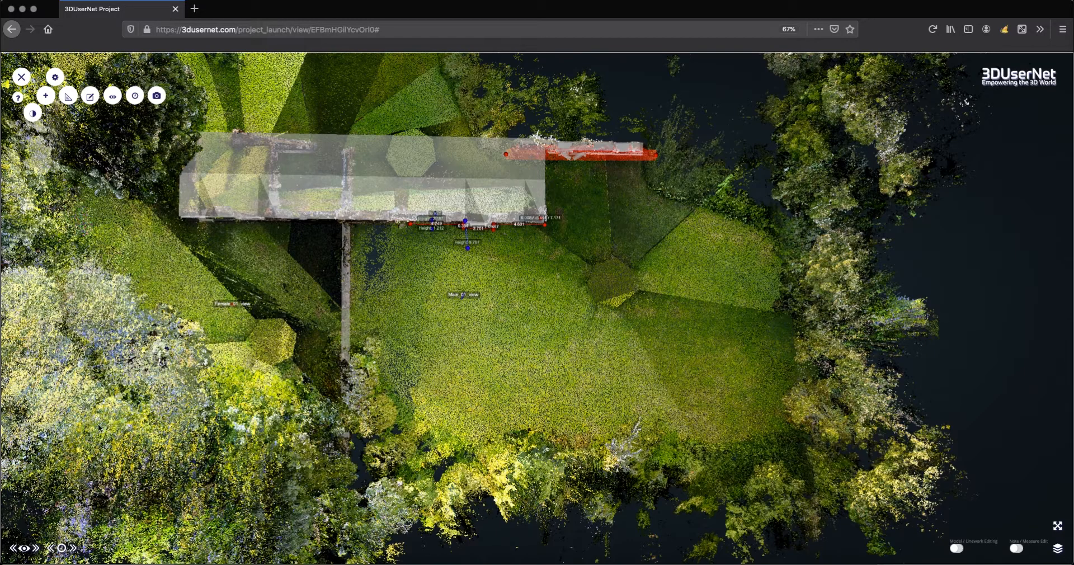
Cycle through all the saved views to check them, and return to the "View 01 - general _01" overview.
{"action": "left_click", "coordinate": [35, 550]}
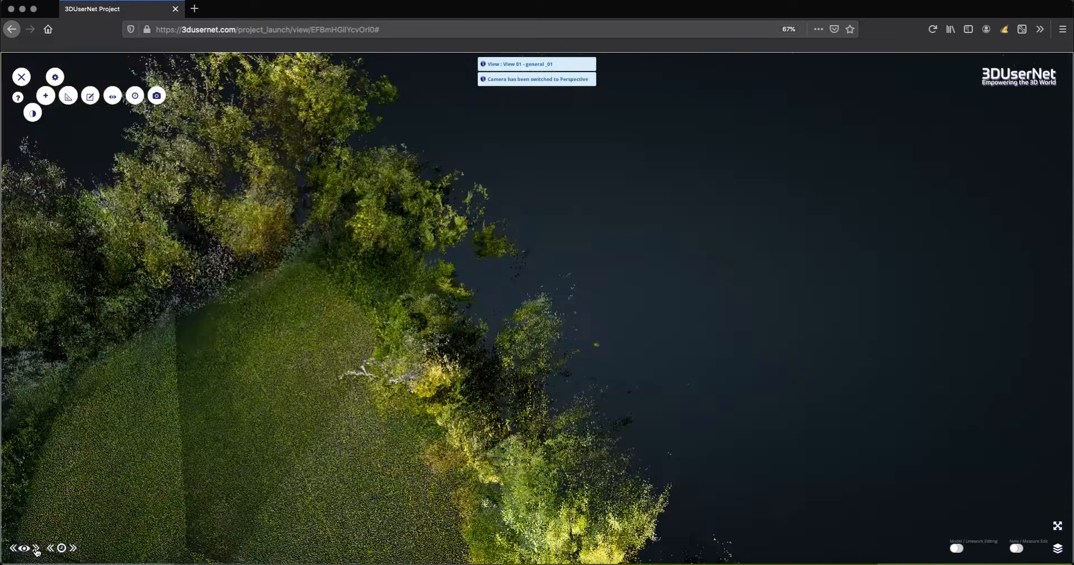
{"action": "left_click", "coordinate": [36, 550]}
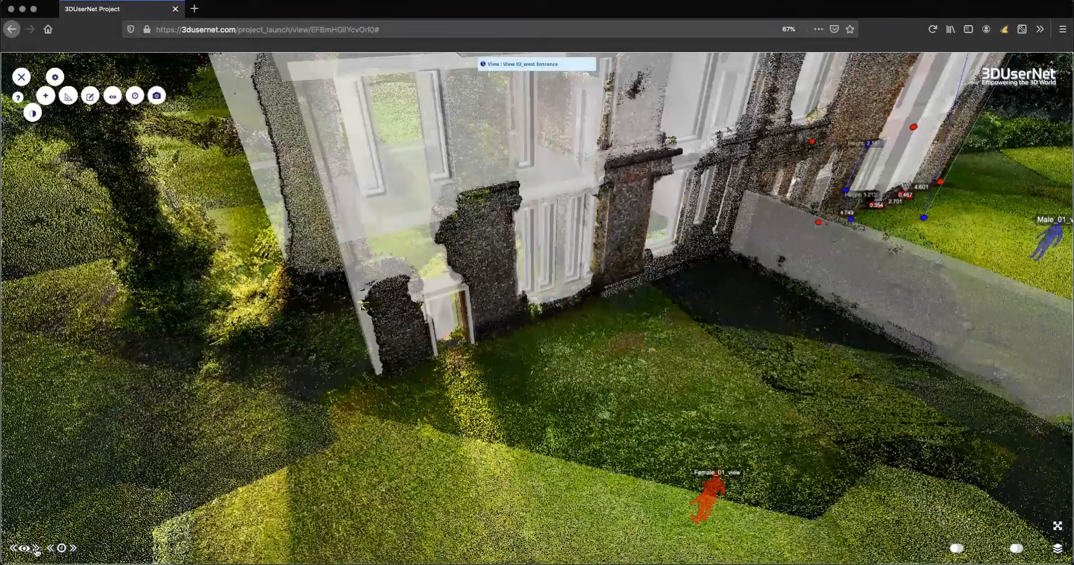
{"action": "left_click", "coordinate": [35, 550]}
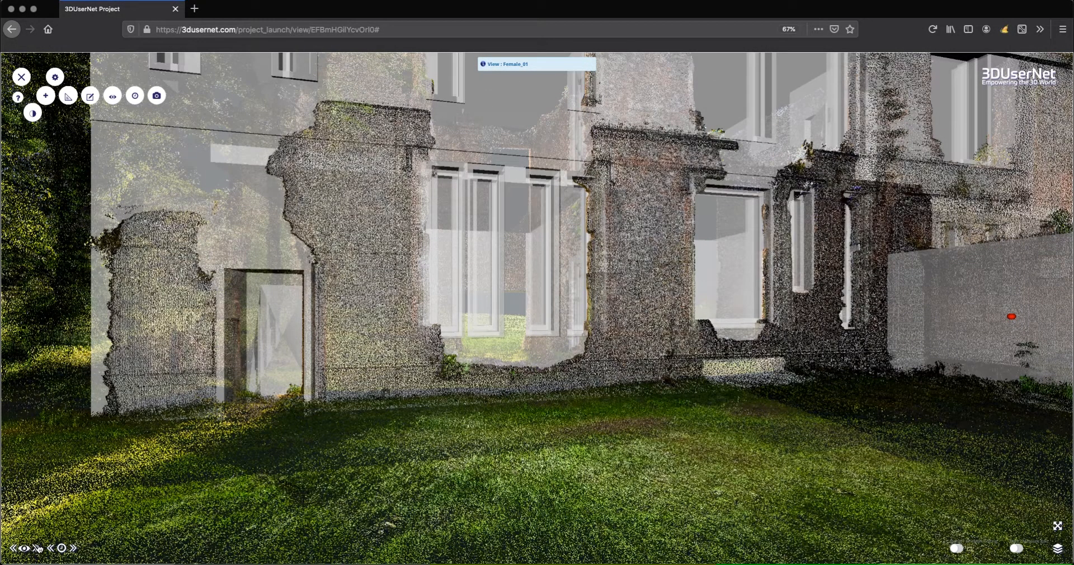
{"action": "left_click", "coordinate": [37, 549]}
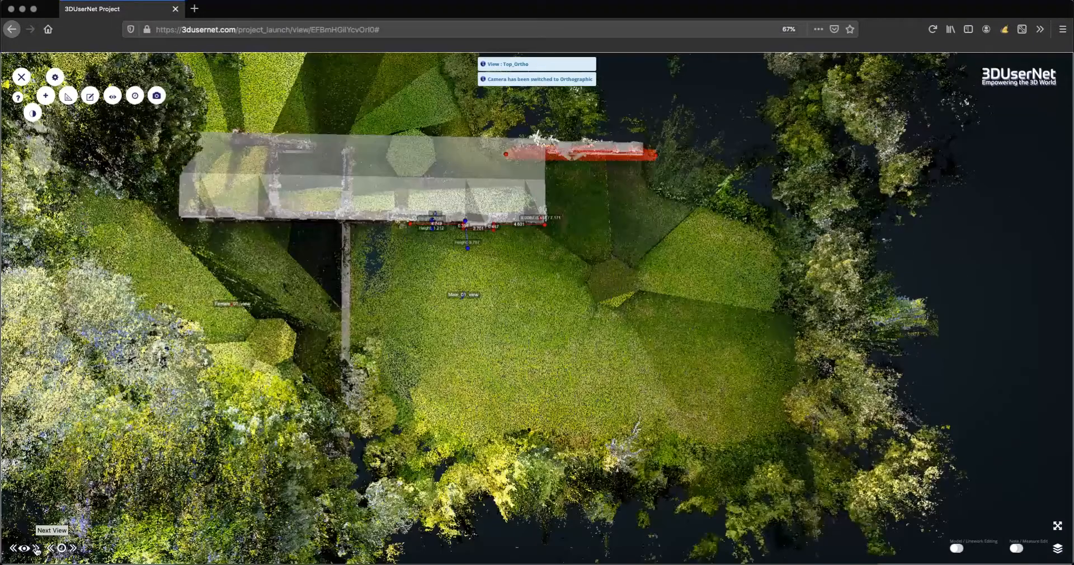
{"action": "left_click", "coordinate": [37, 549]}
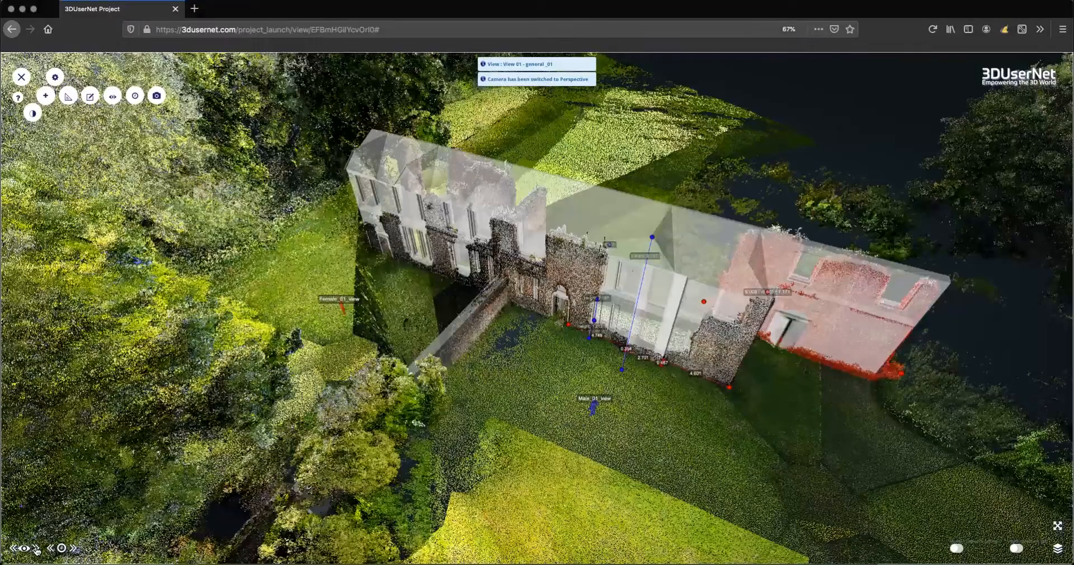
{"action": "left_click", "coordinate": [36, 549]}
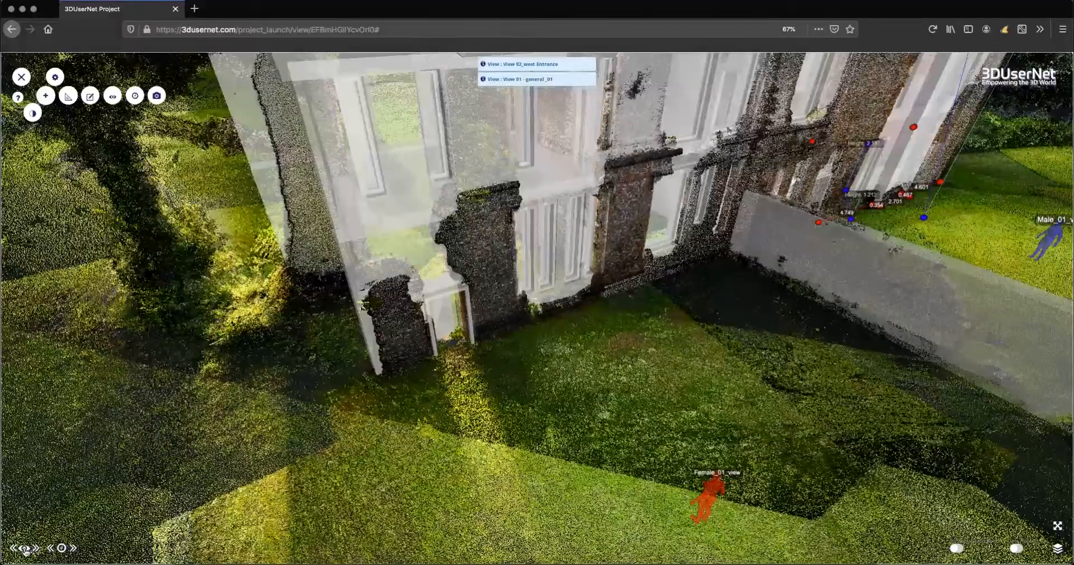
{"action": "left_click", "coordinate": [24, 549]}
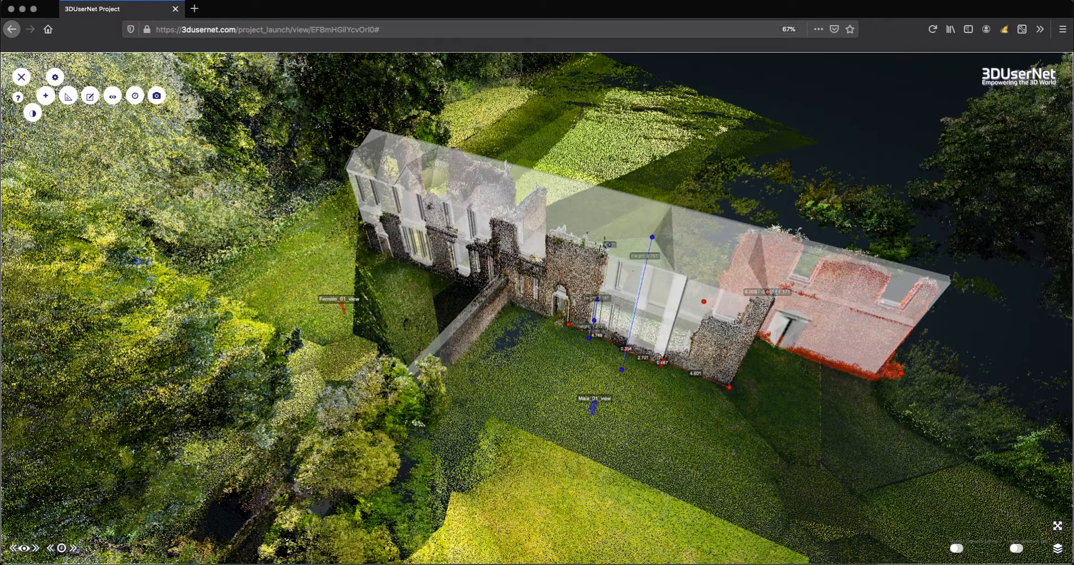
Open the project's data management tables and look through the list of saved views.
{"action": "left_click", "coordinate": [1060, 549]}
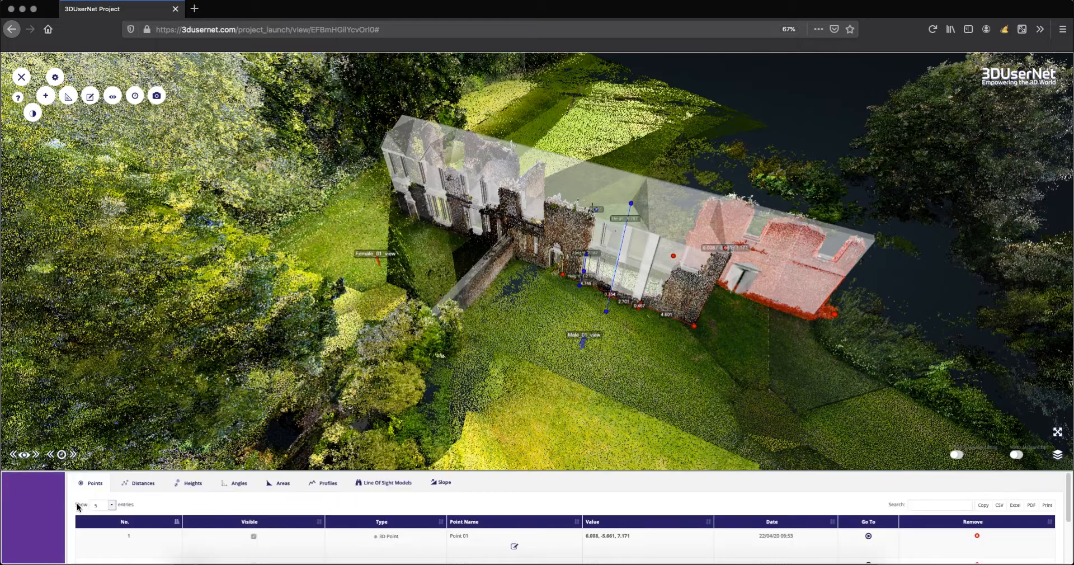
{"action": "left_click", "coordinate": [40, 536]}
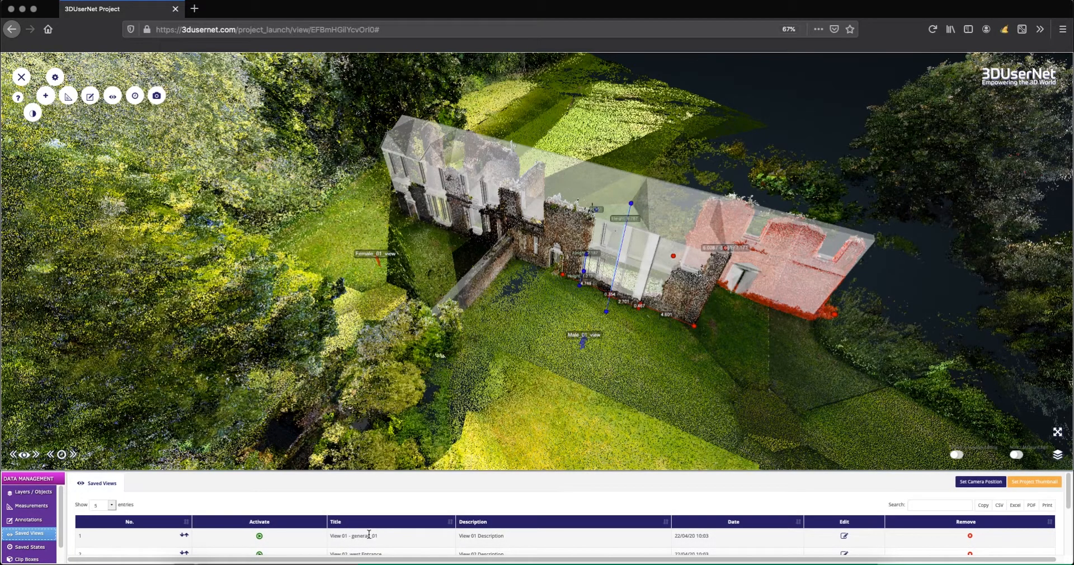
{"action": "scroll", "coordinate": [369, 535], "scroll_direction": "down", "scroll_amount": 3}
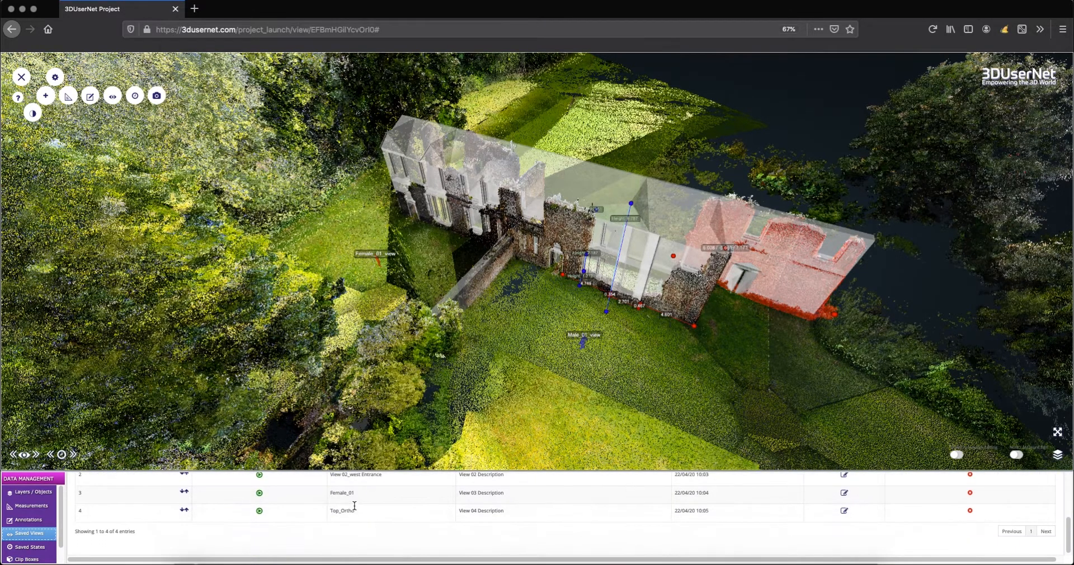
{"action": "scroll", "coordinate": [366, 506], "scroll_direction": "up", "scroll_amount": 2}
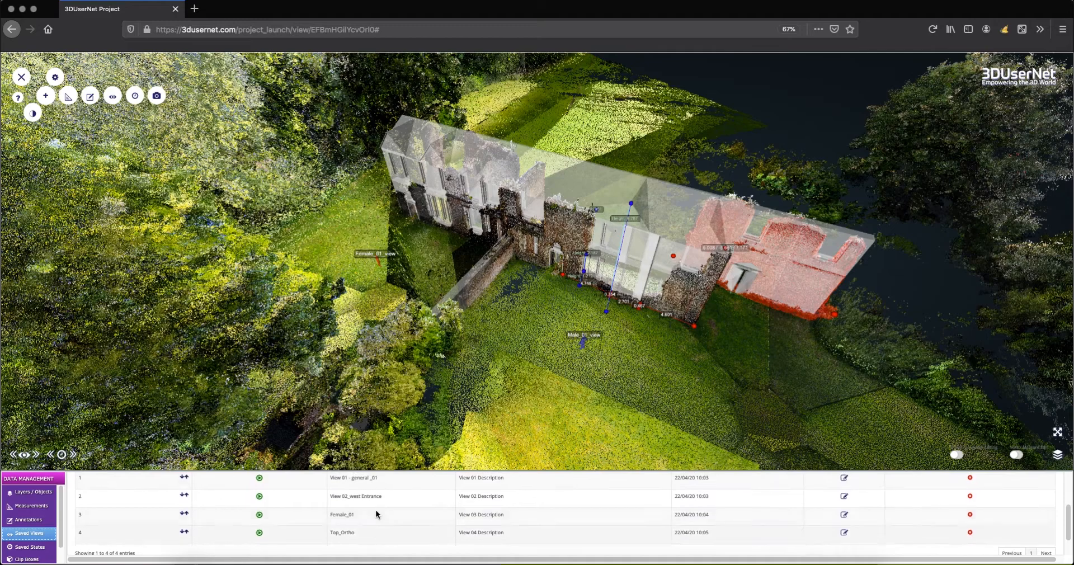
Move the Top_Ortho view above Female_01 in the saved views list and put it back below.
{"action": "left_click", "coordinate": [186, 533]}
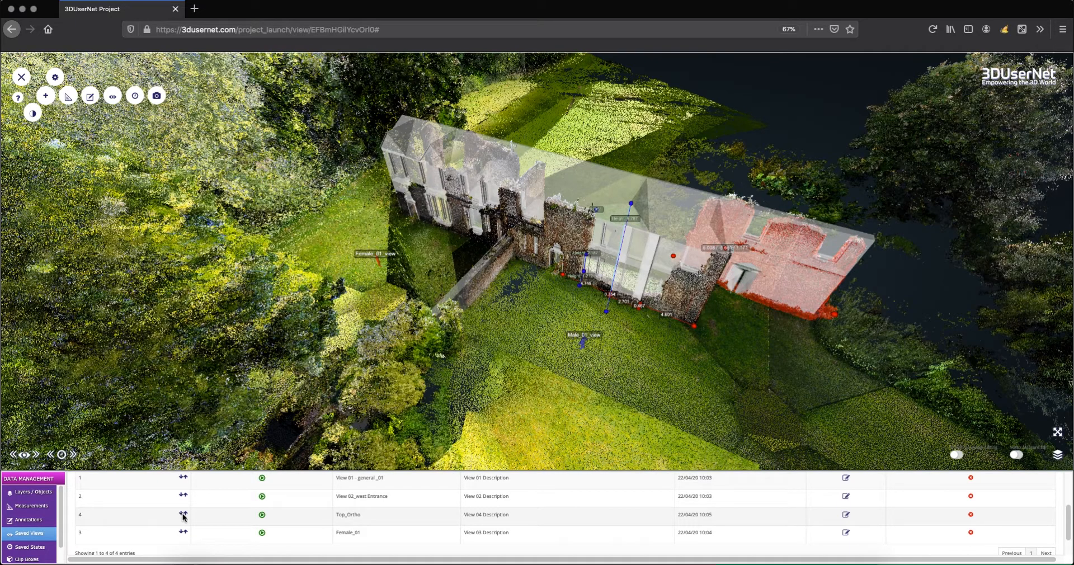
{"action": "left_click", "coordinate": [183, 515]}
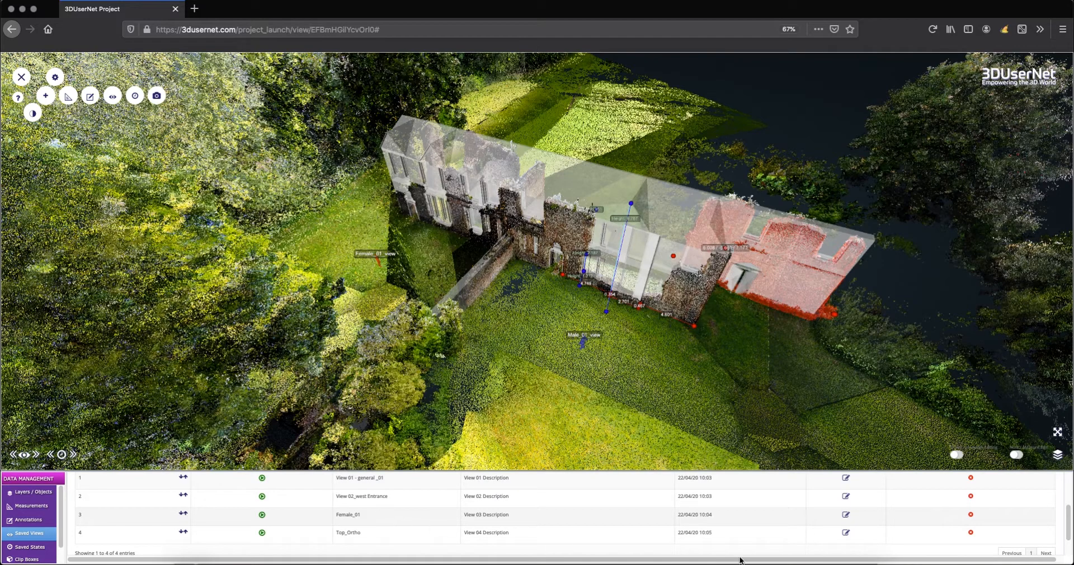
{"action": "left_click_drag", "start_coordinate": [1068, 531], "coordinate": [1066, 491]}
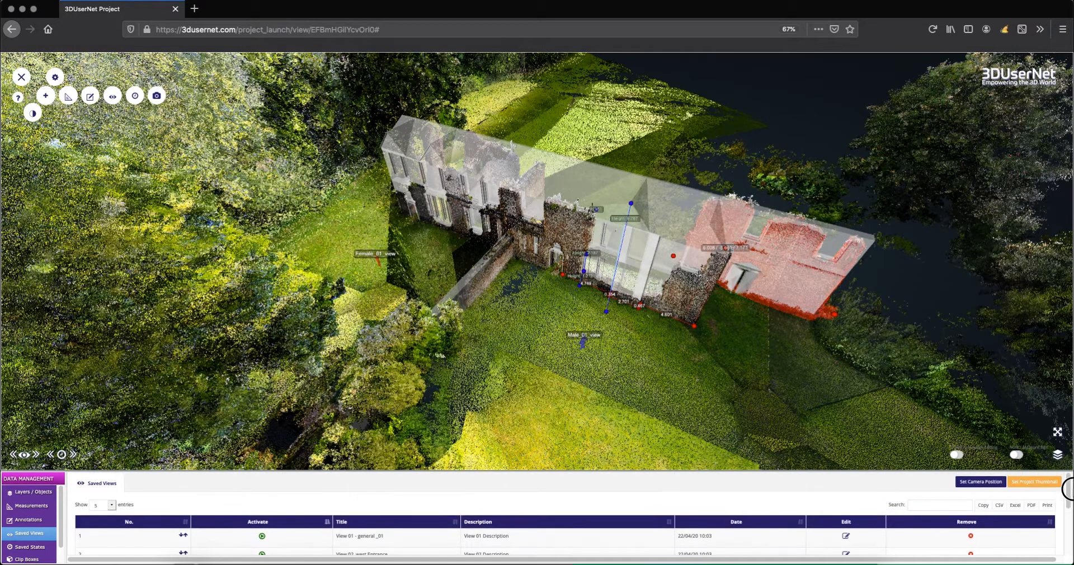
Inspect the camera's position and target in global coordinates, and close the settings without updating them.
{"action": "left_click", "coordinate": [974, 485]}
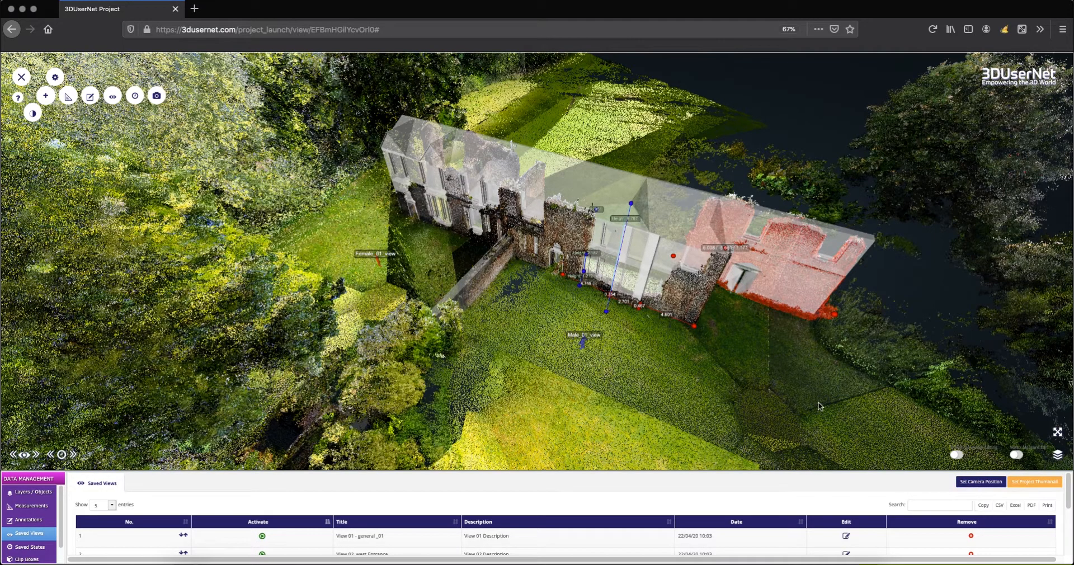
{"action": "left_click", "coordinate": [971, 483]}
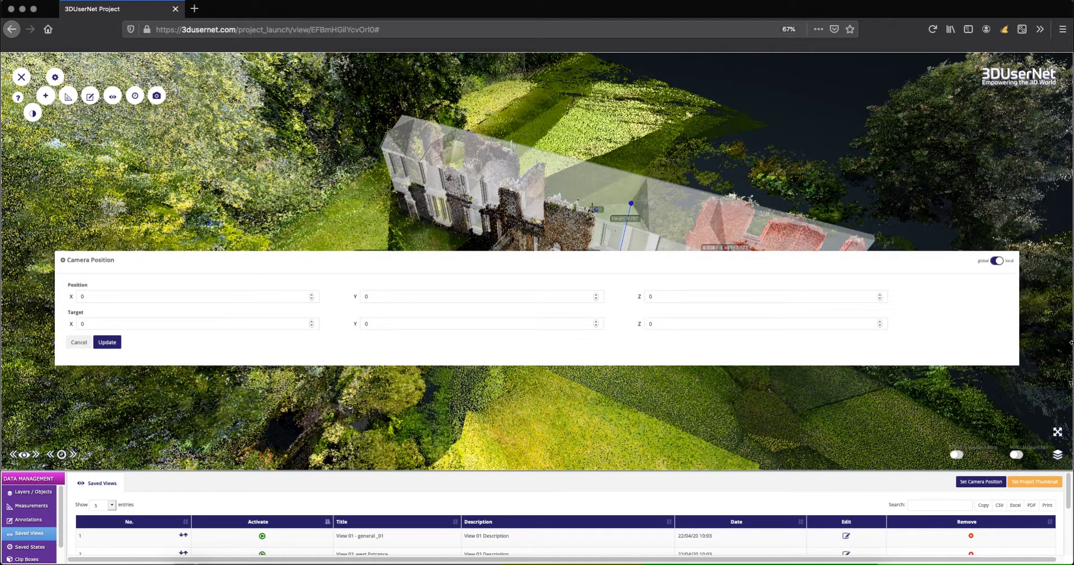
{"action": "left_click", "coordinate": [995, 261]}
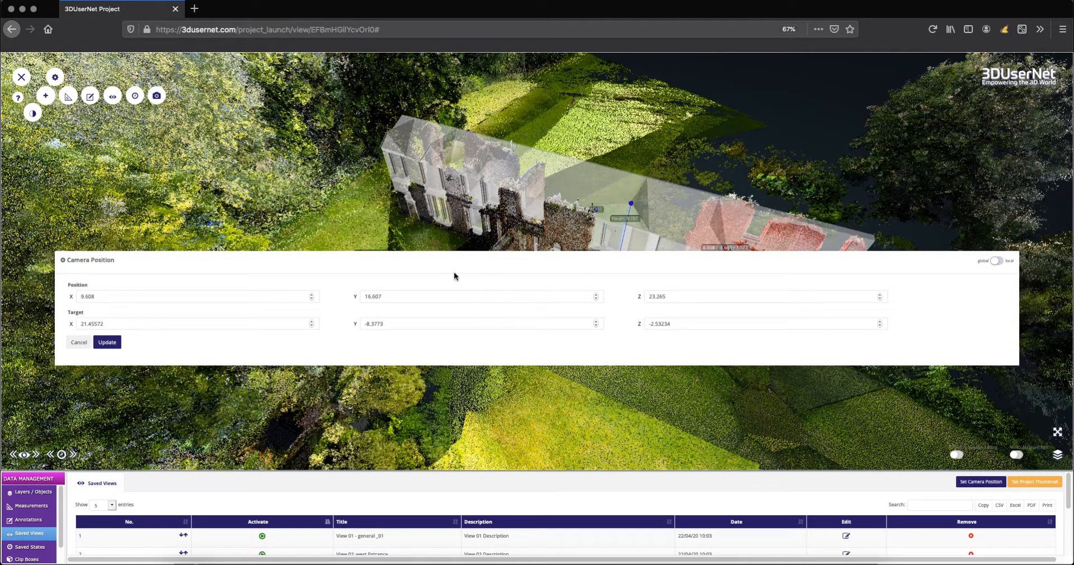
{"action": "left_click", "coordinate": [75, 343]}
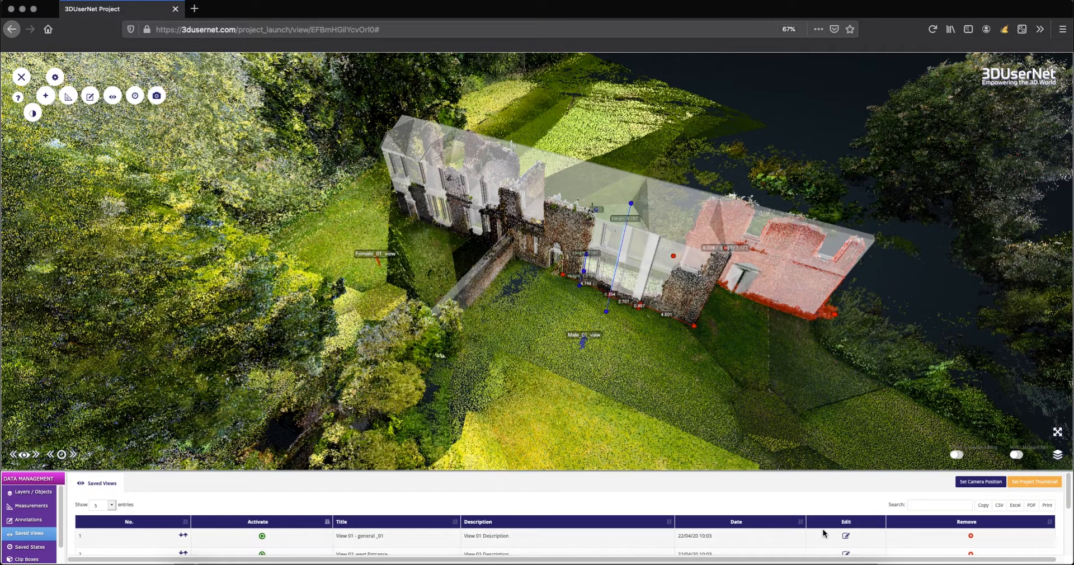
Save the current overview as the project thumbnail, with Sopwell_Nunnery as both its title and description.
{"action": "left_click", "coordinate": [1029, 483]}
{"action": "left_click", "coordinate": [1029, 484]}
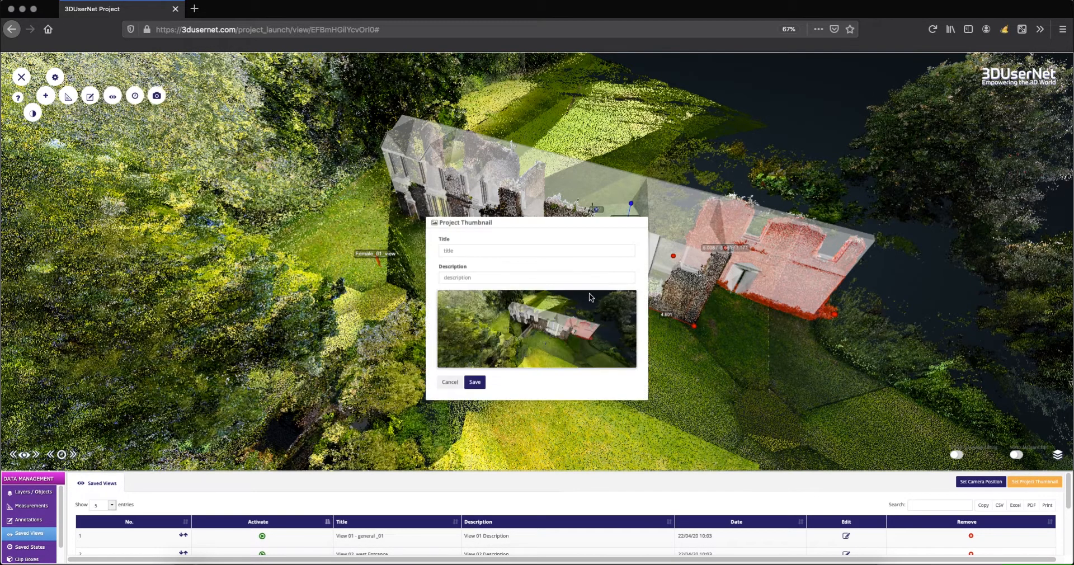
{"action": "left_click", "coordinate": [465, 251]}
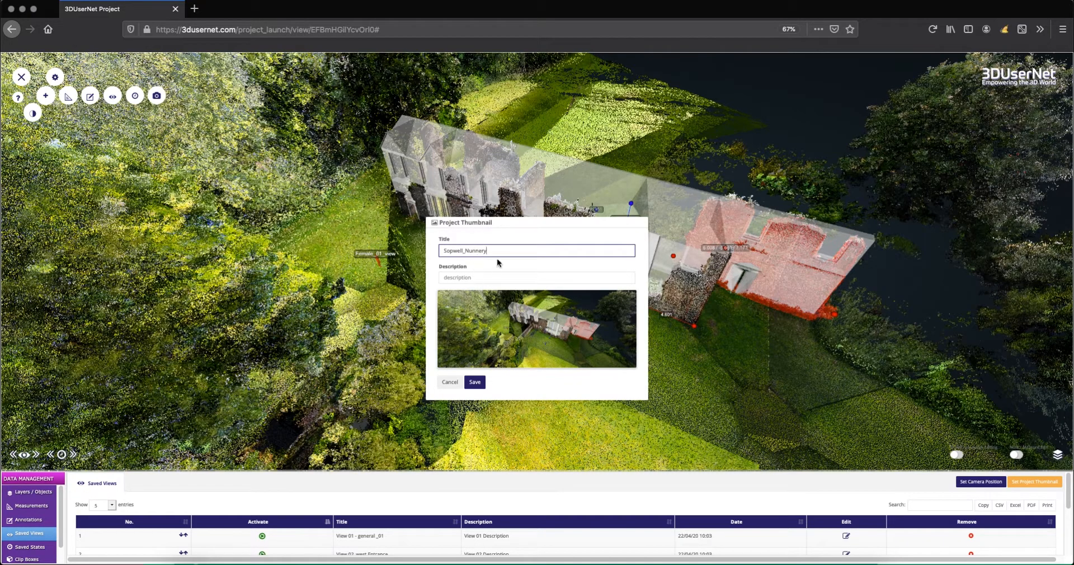
{"action": "left_click_drag", "start_coordinate": [484, 251], "coordinate": [429, 252]}
{"action": "key", "text": "super+c"}
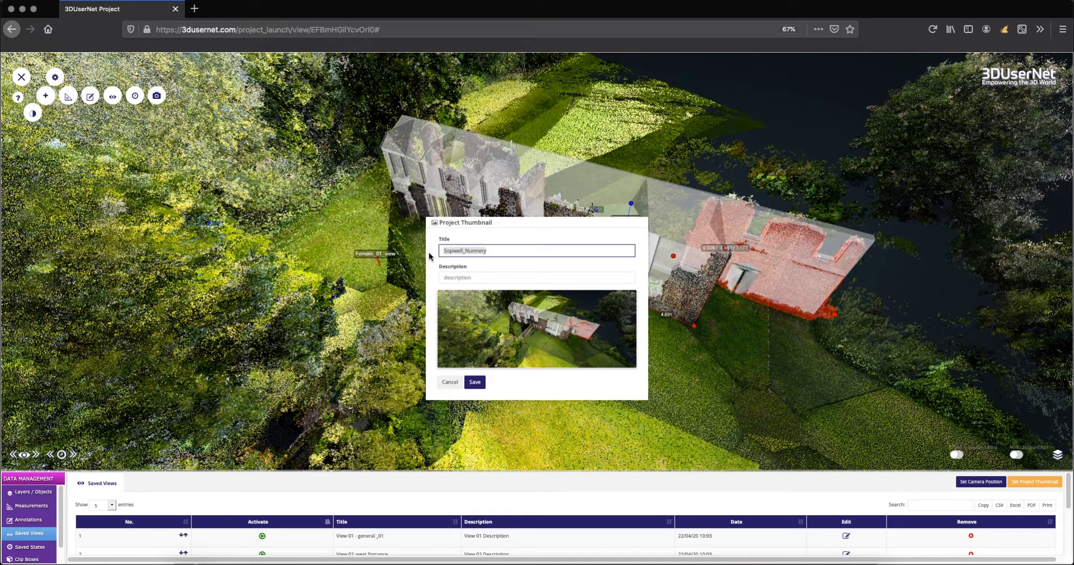
{"action": "left_click", "coordinate": [451, 278]}
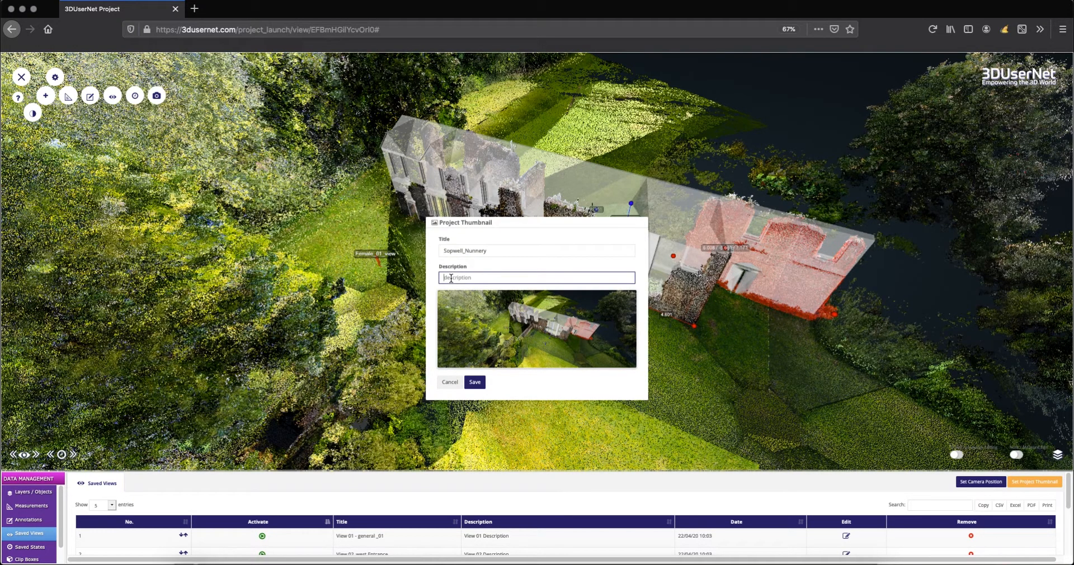
{"action": "key", "text": "super+v"}
{"action": "left_click", "coordinate": [479, 381]}
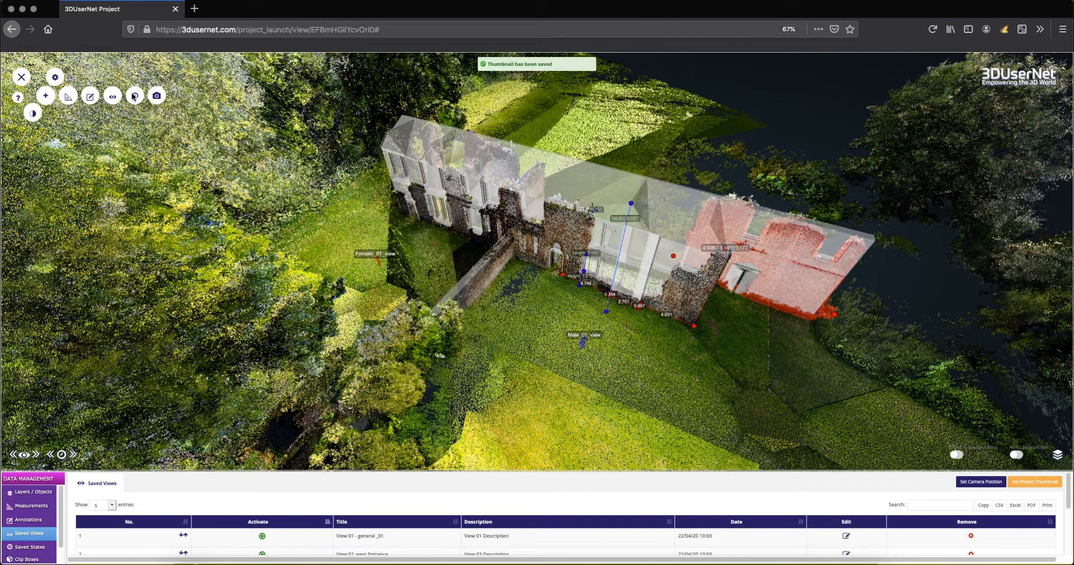
Save the current project state with the title State 05 and the description State 05 Description.
{"action": "left_click", "coordinate": [135, 96]}
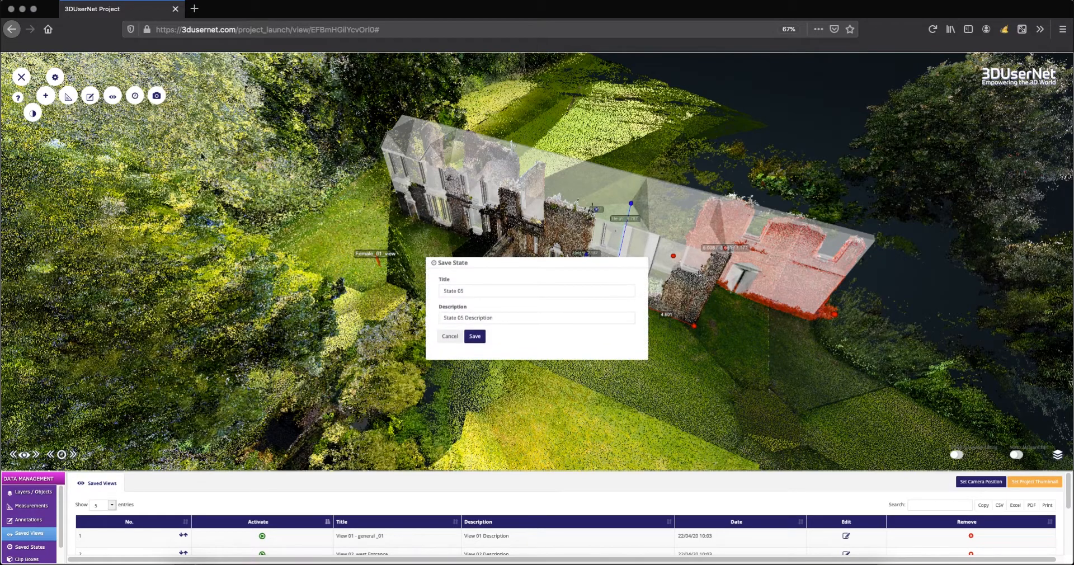
{"action": "left_click", "coordinate": [461, 291]}
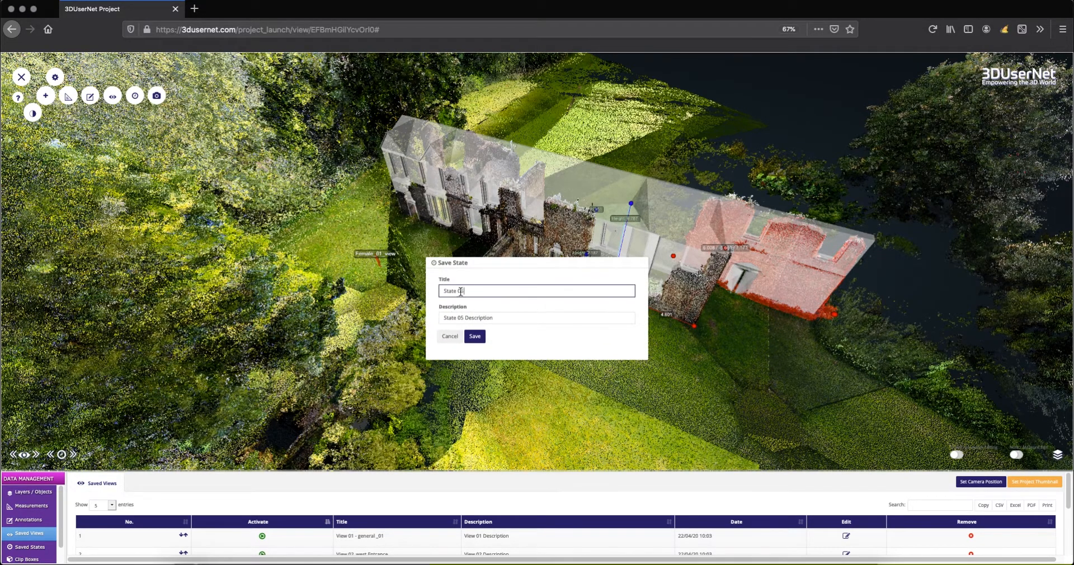
{"action": "left_click", "coordinate": [474, 337]}
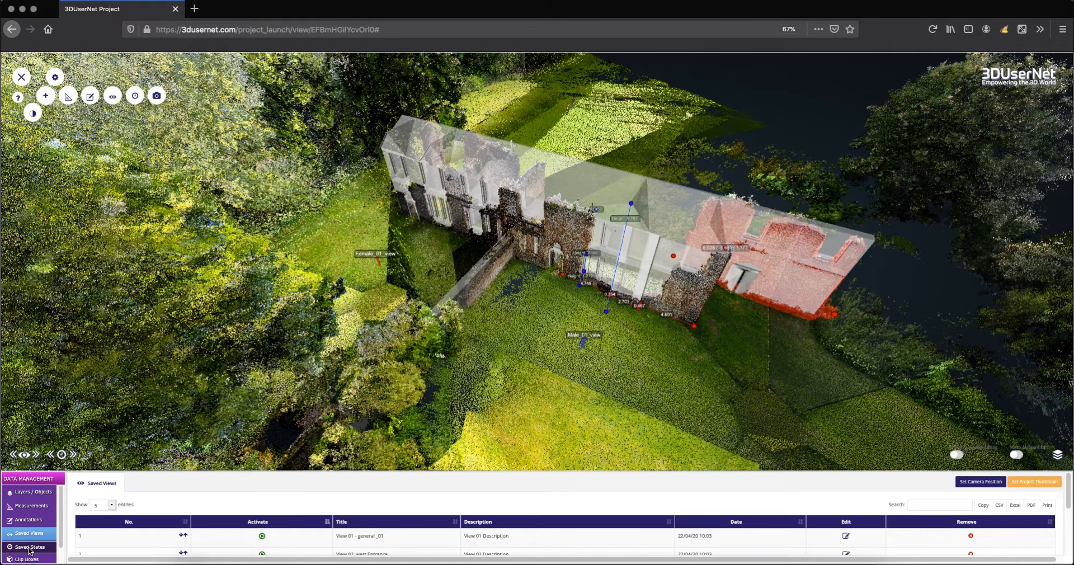
Open the project's table of saved states and look through its entries.
{"action": "left_click", "coordinate": [30, 548]}
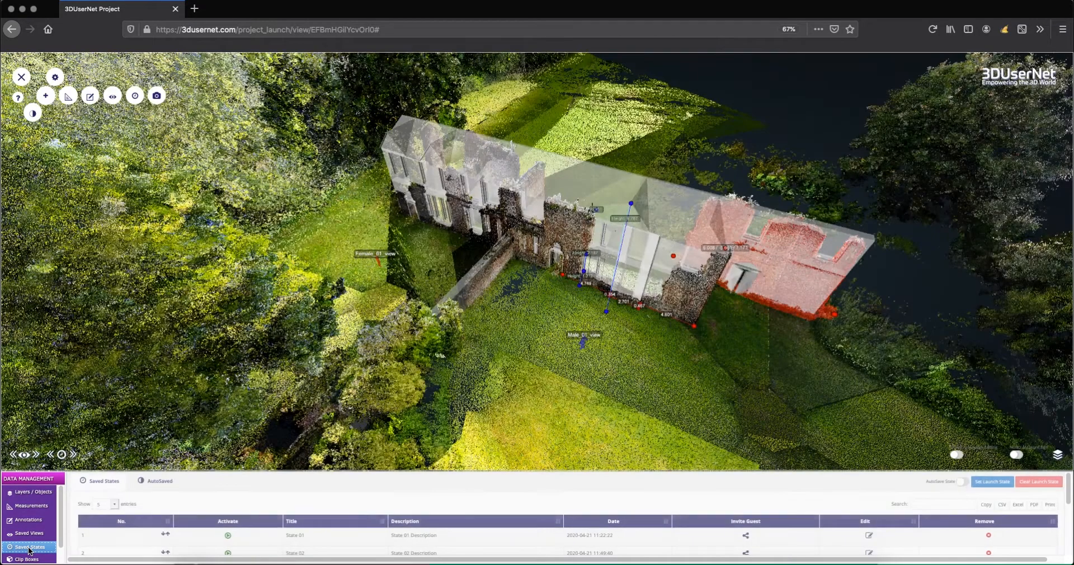
{"action": "scroll", "coordinate": [547, 530], "scroll_direction": "down", "scroll_amount": 1}
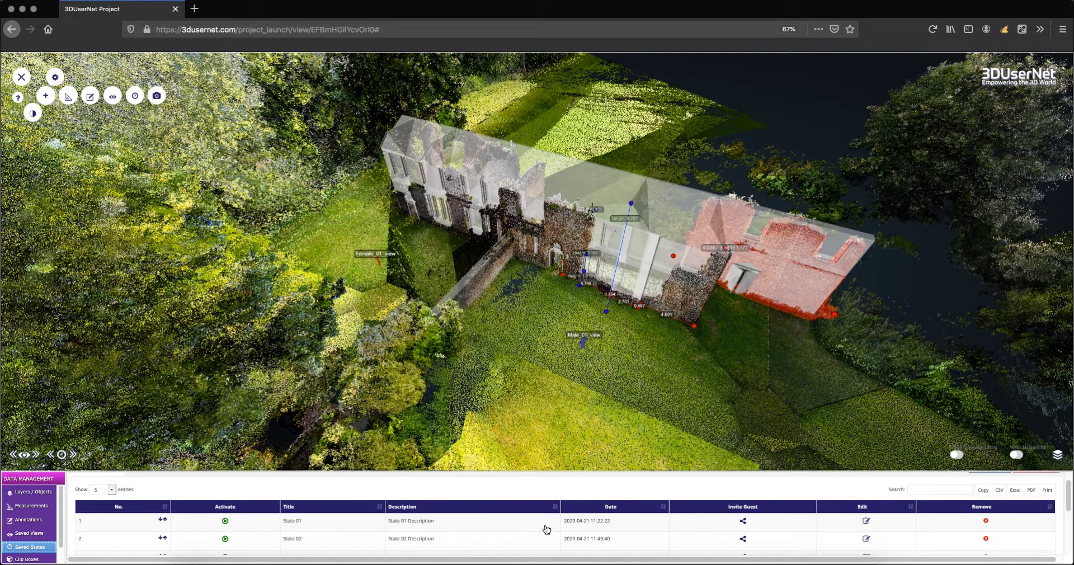
{"action": "scroll", "coordinate": [348, 529], "scroll_direction": "down", "scroll_amount": 2}
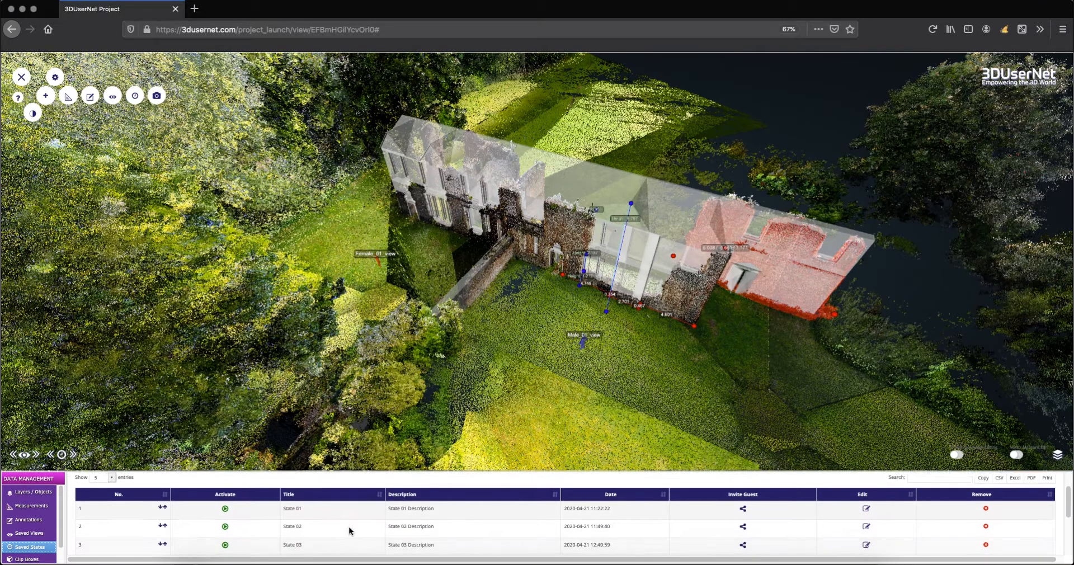
{"action": "scroll", "coordinate": [349, 530], "scroll_direction": "down", "scroll_amount": 3}
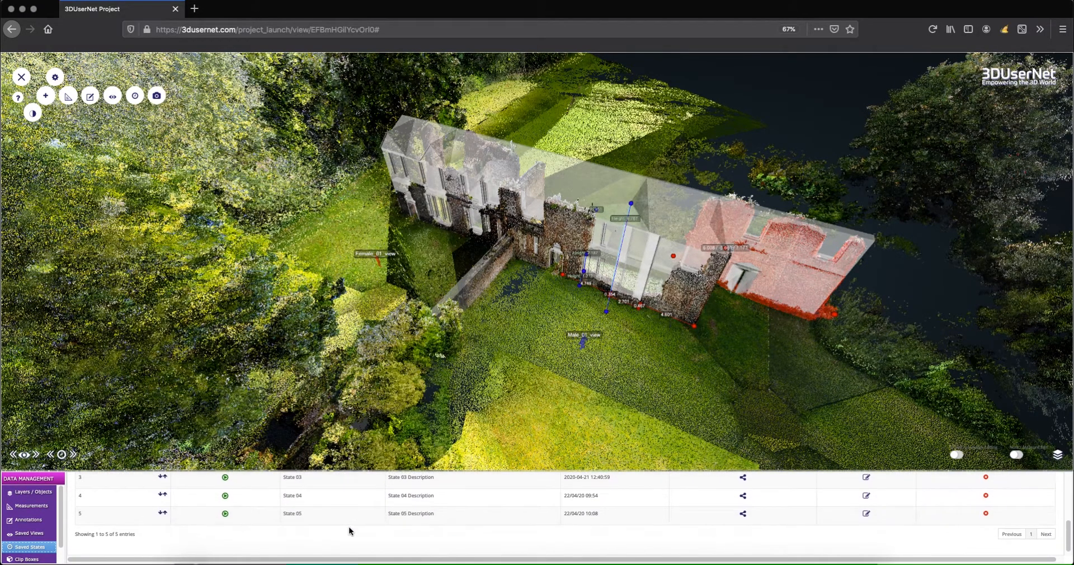
{"action": "scroll", "coordinate": [349, 531], "scroll_direction": "up", "scroll_amount": 3}
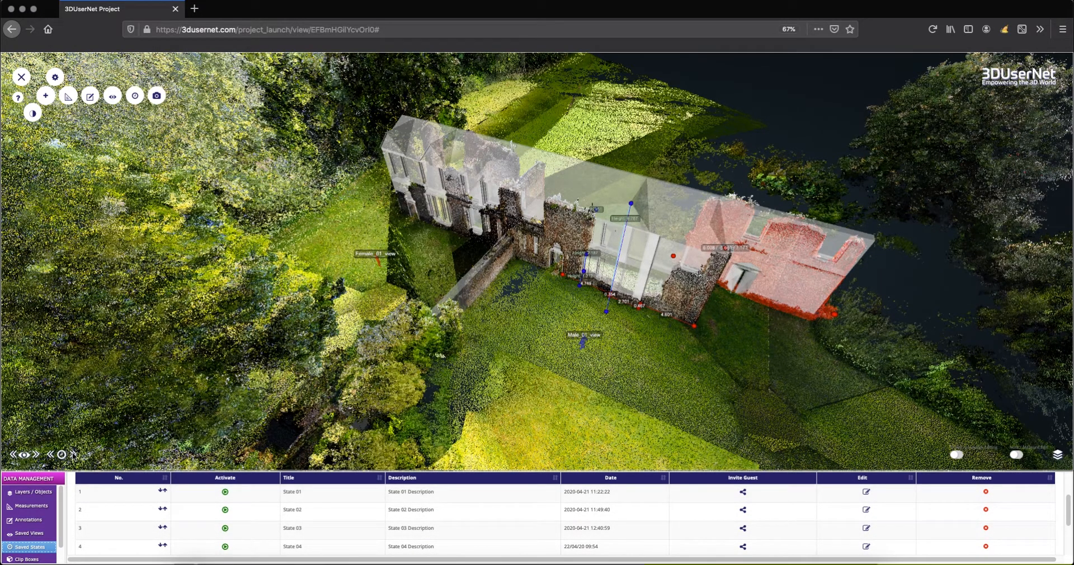
Cycle through the project's saved states one after another to check what each displays.
{"action": "left_click", "coordinate": [73, 456]}
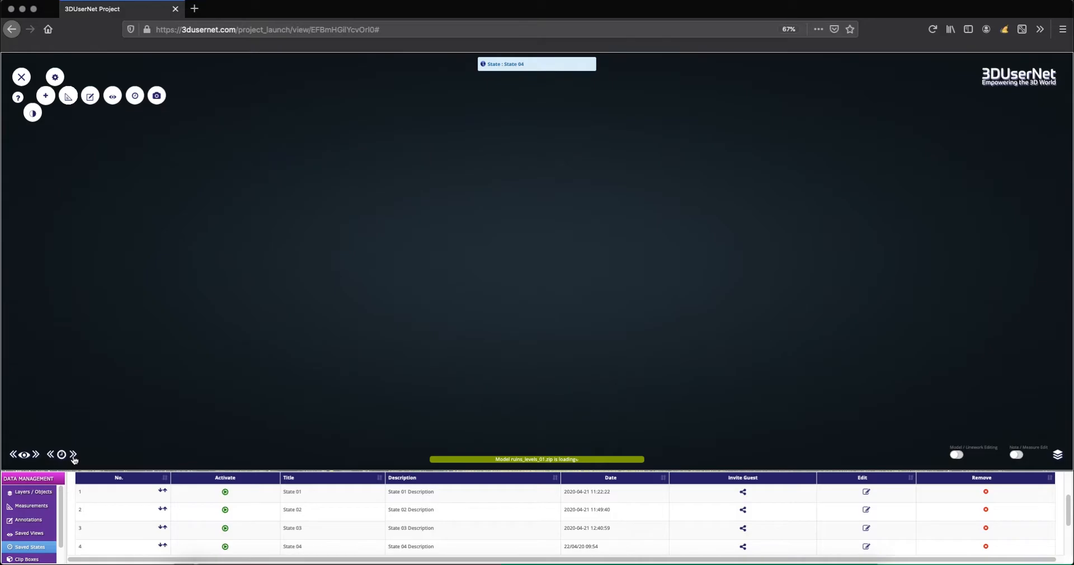
{"action": "left_click", "coordinate": [73, 456]}
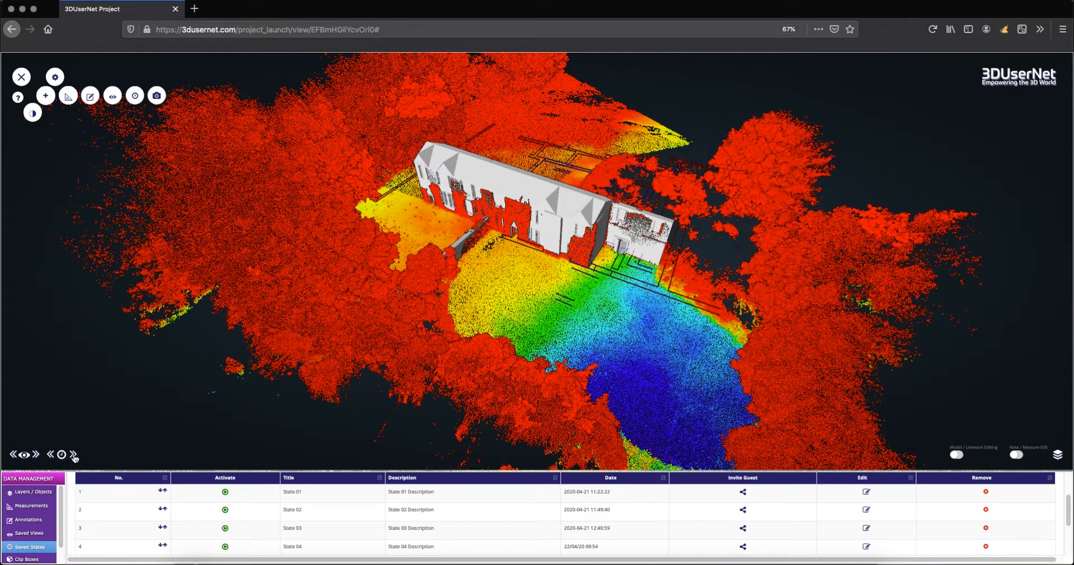
{"action": "left_click", "coordinate": [73, 456]}
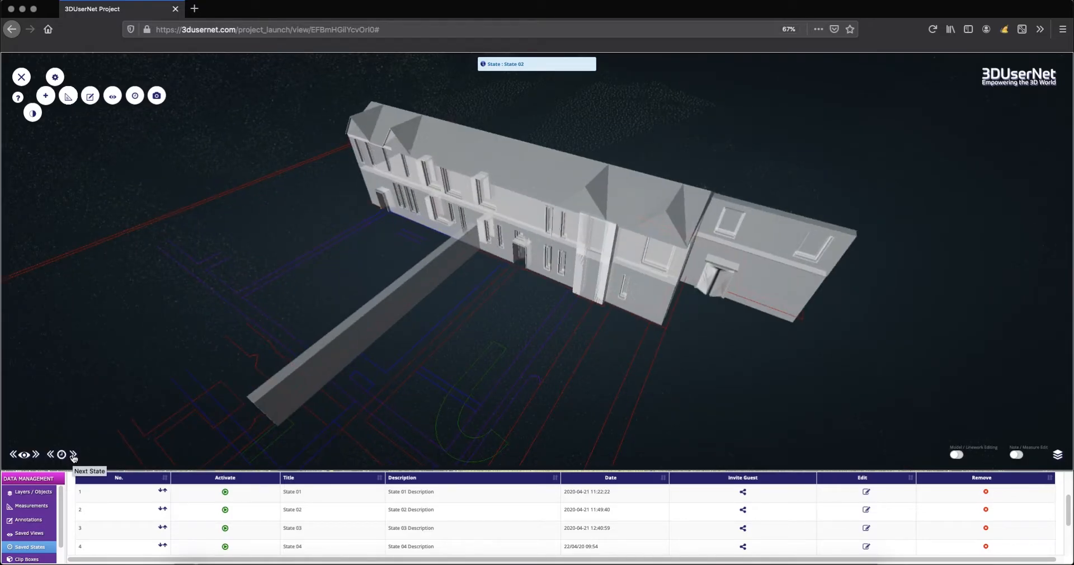
{"action": "left_click", "coordinate": [74, 456]}
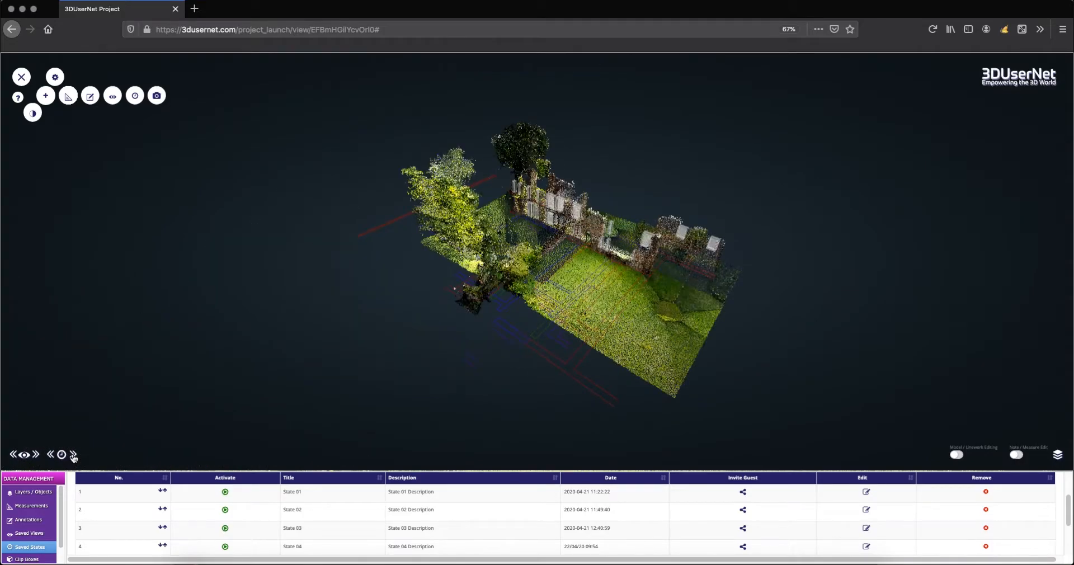
{"action": "left_click", "coordinate": [73, 455]}
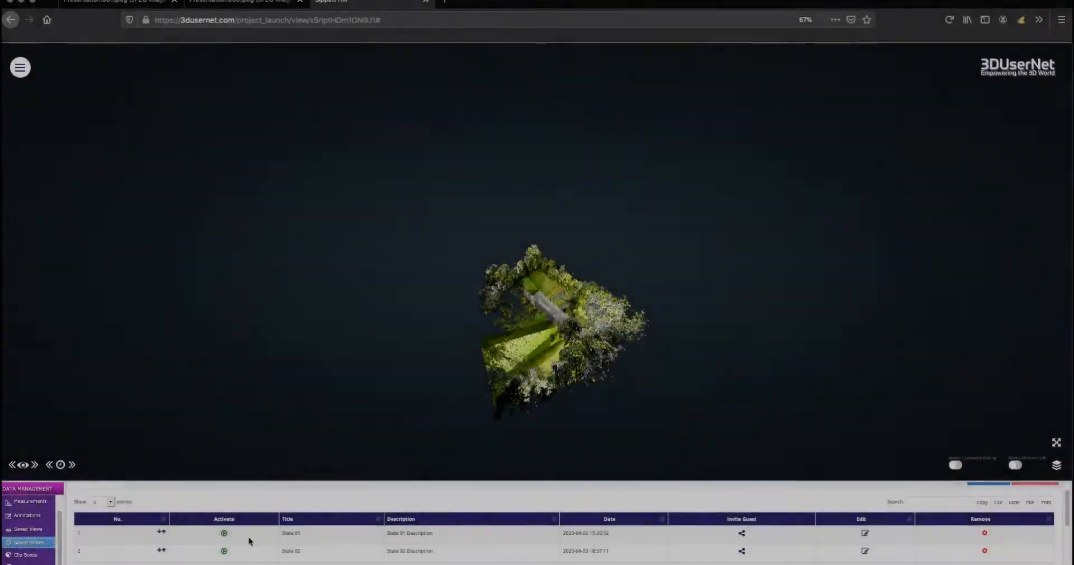
Activate State 06 from the saved states table and set it as the project's launch state.
{"action": "scroll", "coordinate": [280, 547], "scroll_direction": "down", "scroll_amount": 2}
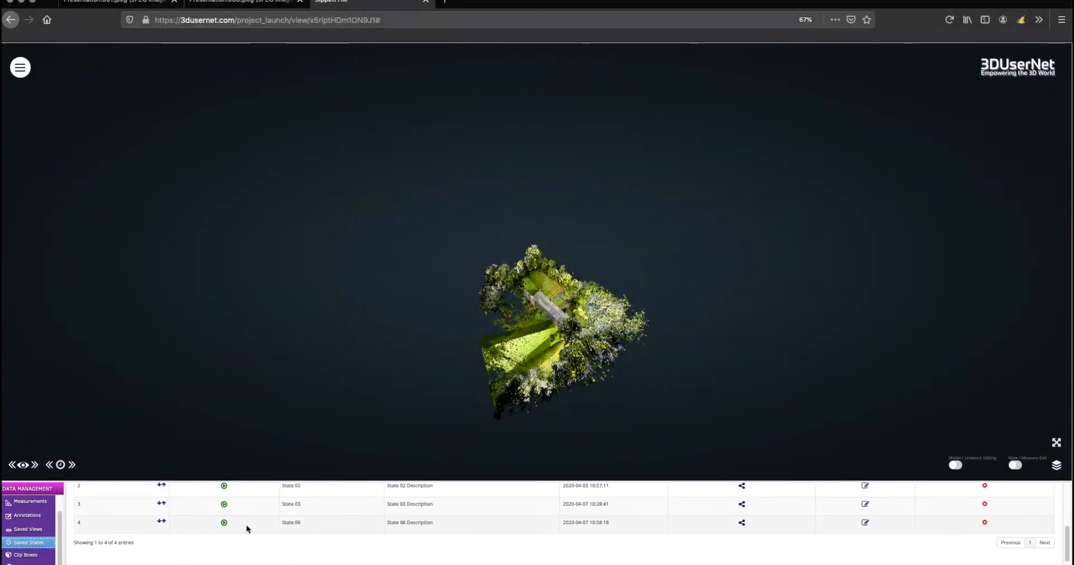
{"action": "left_click", "coordinate": [224, 524]}
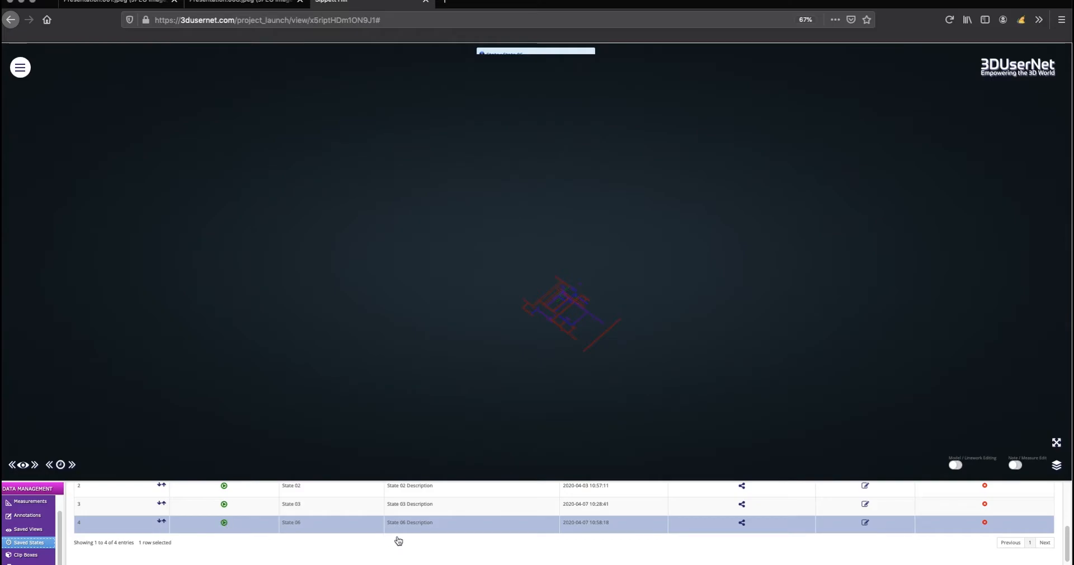
{"action": "scroll", "coordinate": [398, 538], "scroll_direction": "up", "scroll_amount": 1}
{"action": "scroll", "coordinate": [397, 536], "scroll_direction": "up", "scroll_amount": 4}
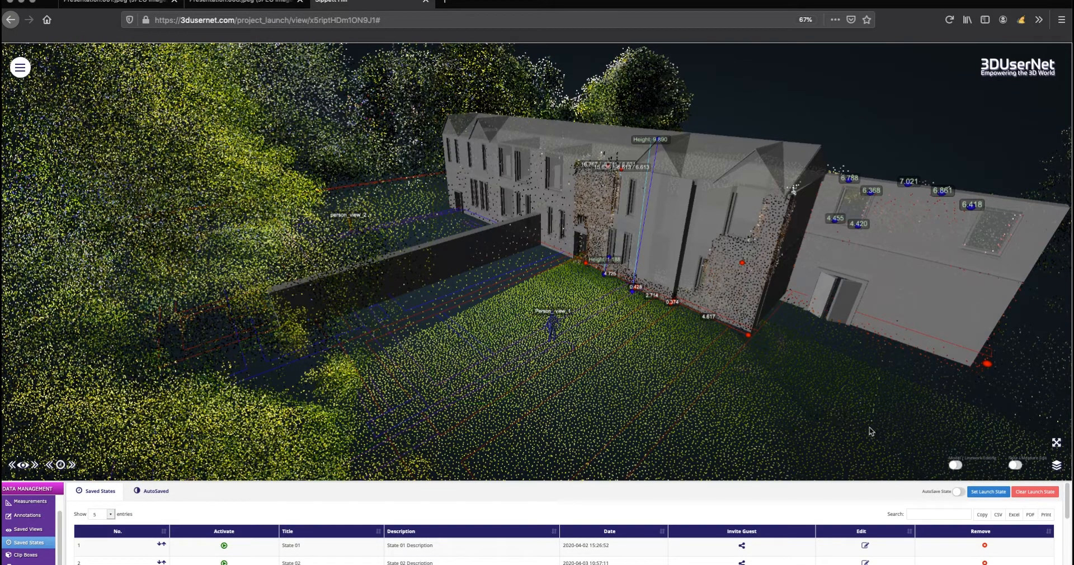
{"action": "left_click", "coordinate": [986, 494]}
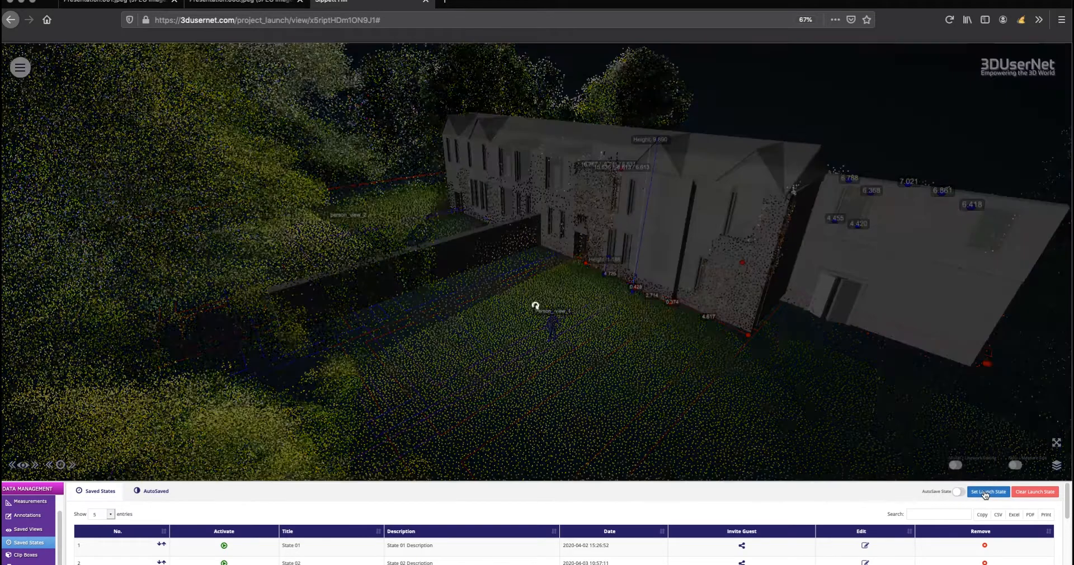